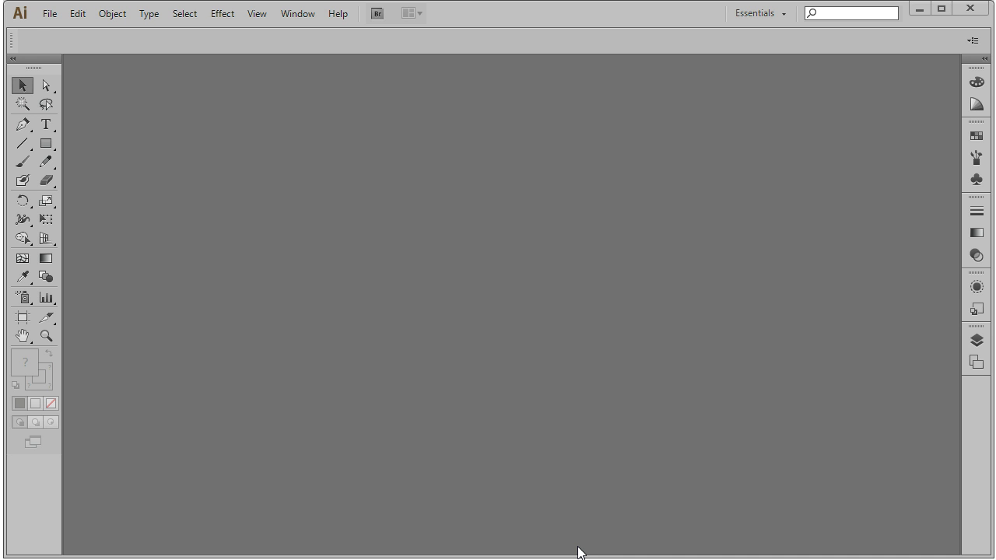
# Step: Start a new document and name it Dynamic Composition
pyautogui.click(49, 15)
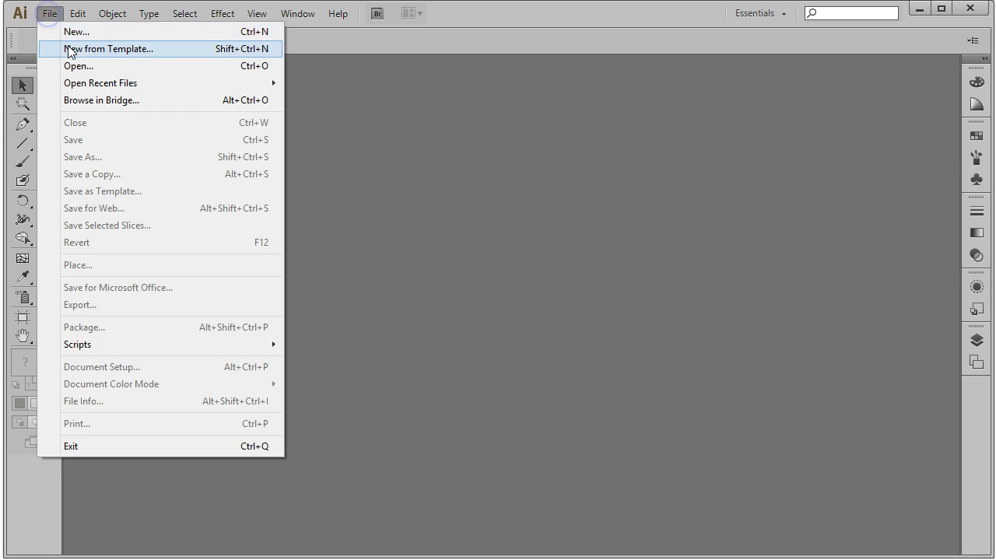
pyautogui.click(71, 33)
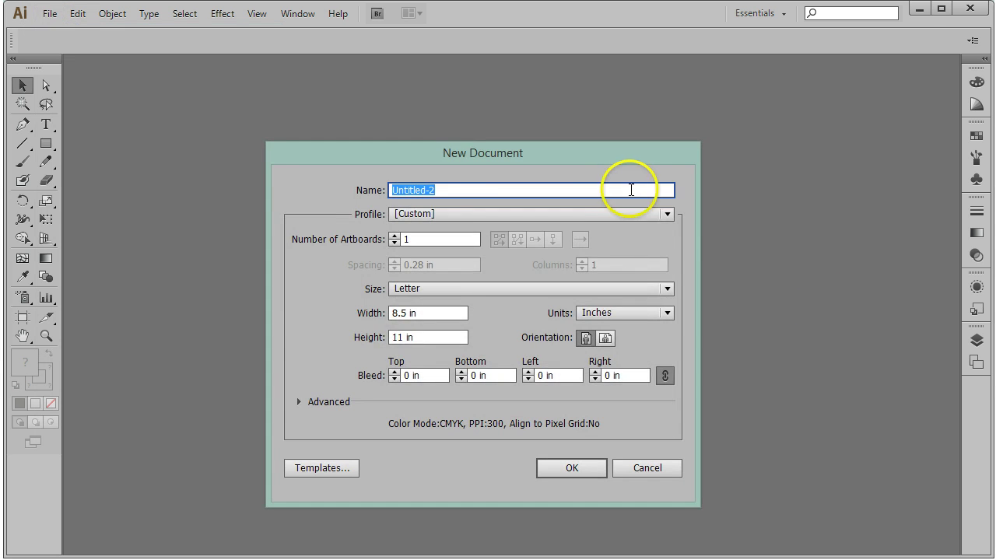
pyautogui.click(635, 212)
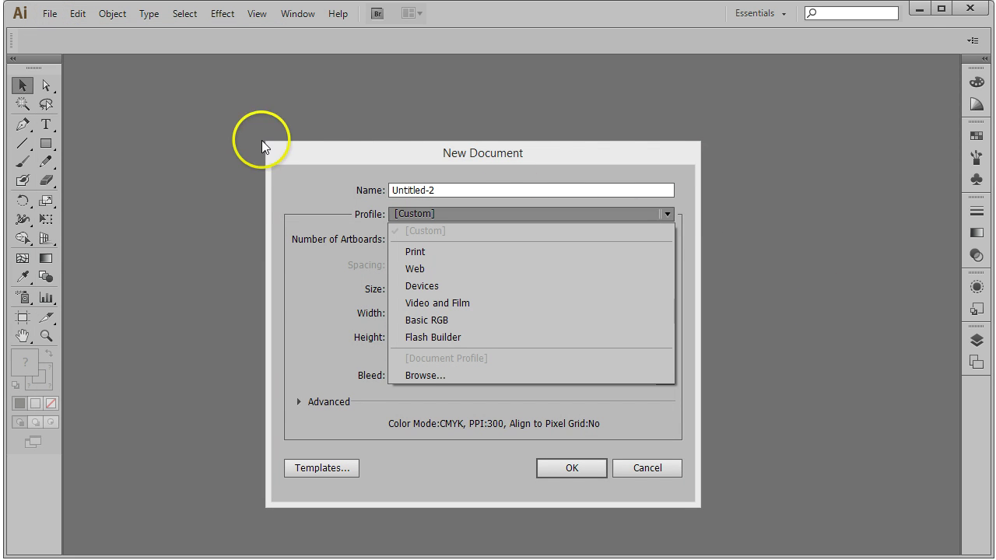
pyautogui.click(326, 178)
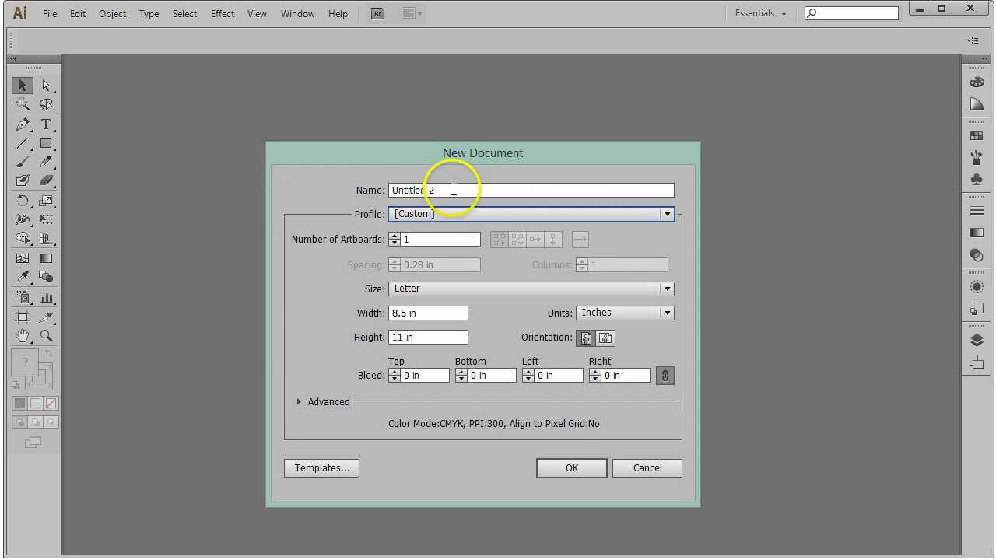
pyautogui.moveTo(445, 190); pyautogui.dragTo(366, 181)
pyautogui.write('Dynamic Composition')
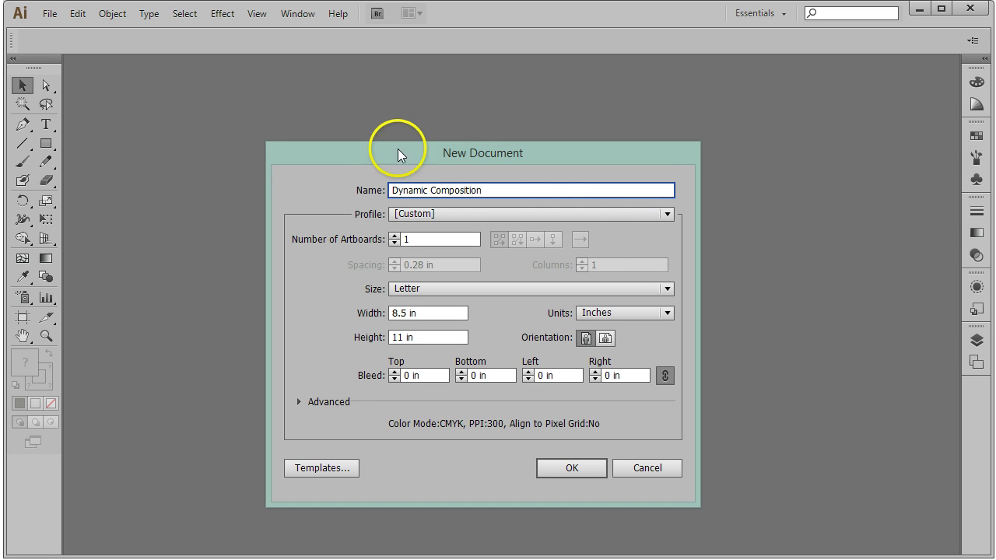
# Step: Choose the Print profile, Tabloid size and Inches units, then create the document
pyautogui.click(633, 217)
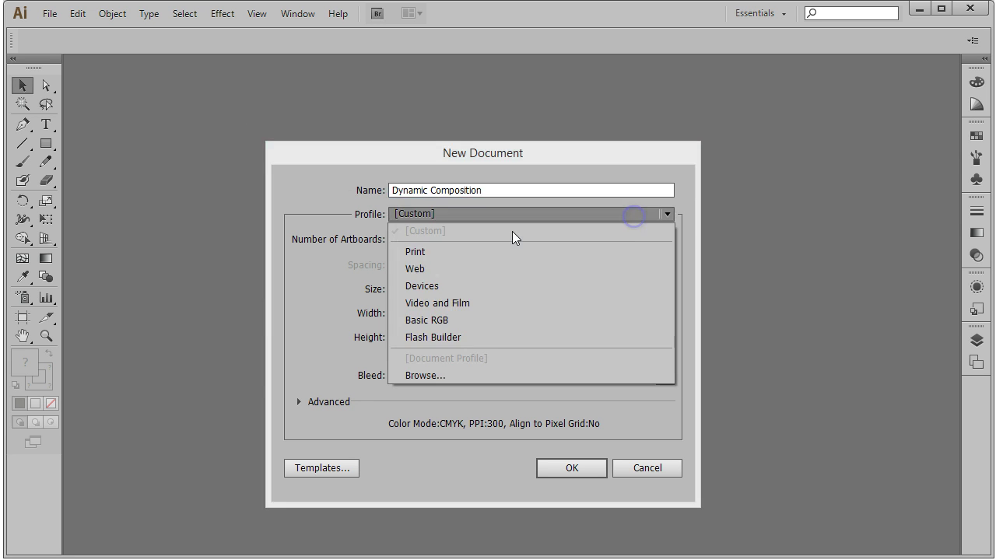
pyautogui.click(417, 252)
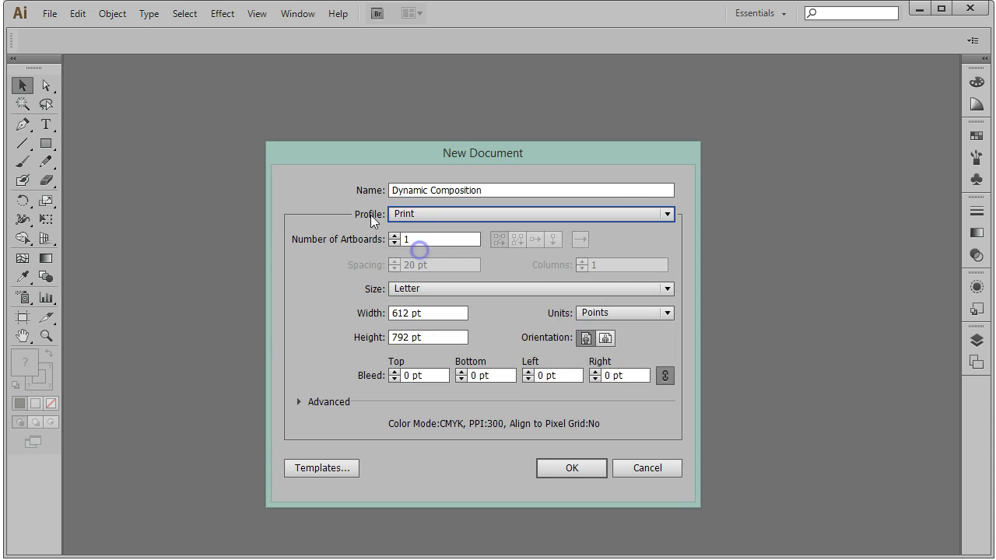
pyautogui.click(665, 288)
pyautogui.click(431, 361)
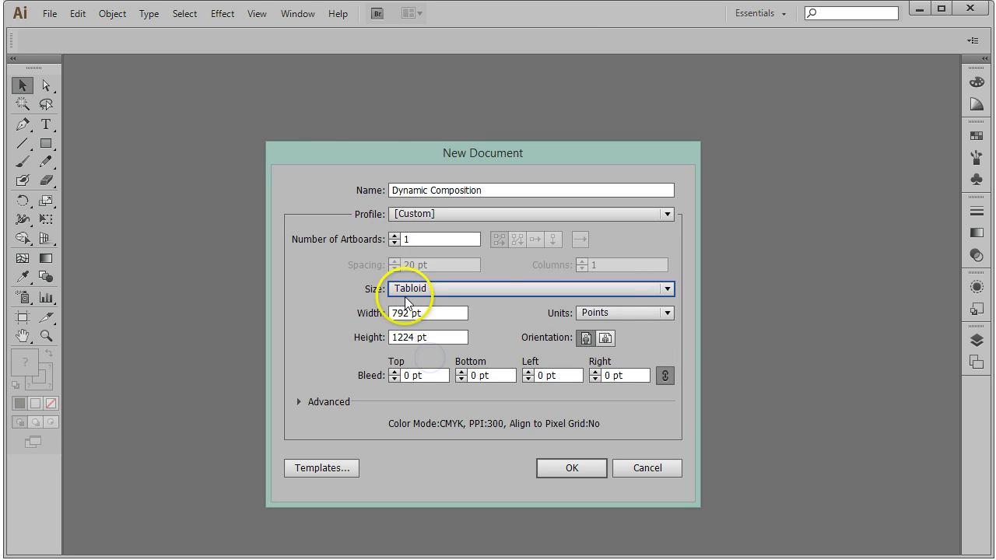
pyautogui.click(667, 313)
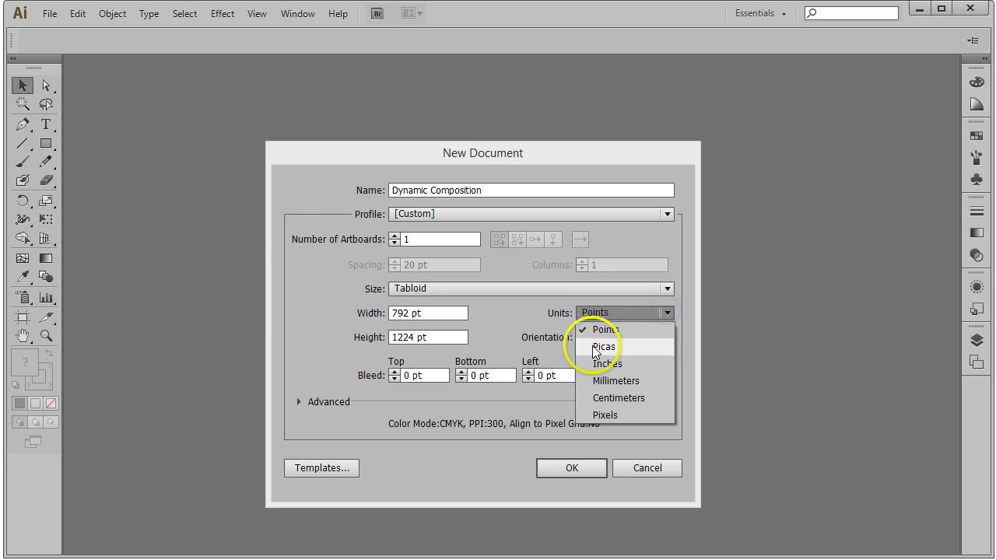
pyautogui.click(605, 364)
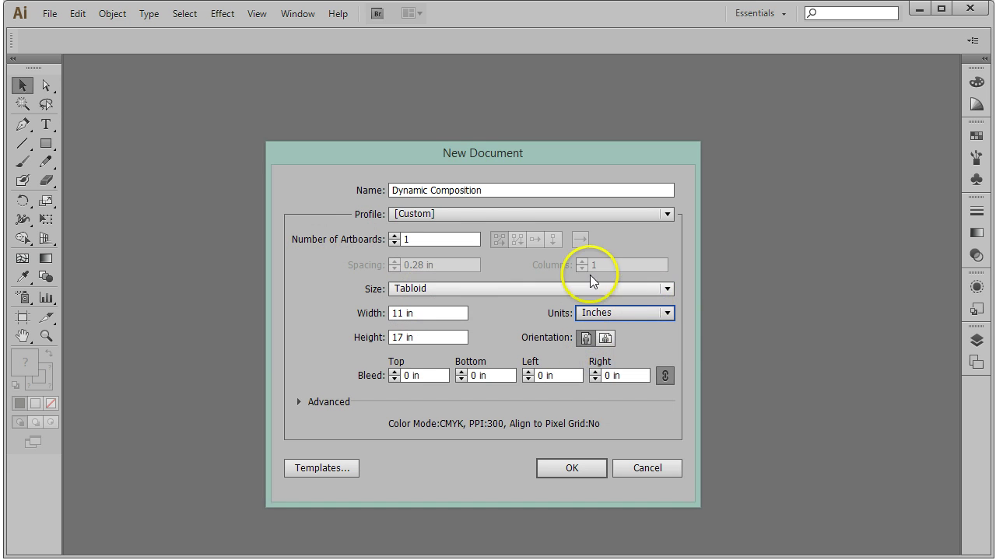
pyautogui.click(572, 467)
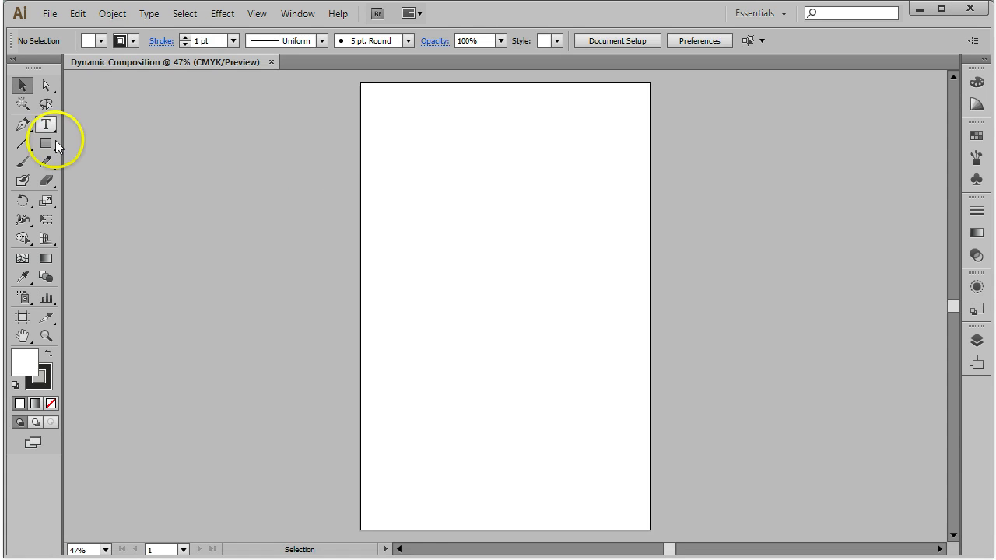
# Step: Draw a text frame near the page top and paste the credits text into it
pyautogui.click(48, 124)
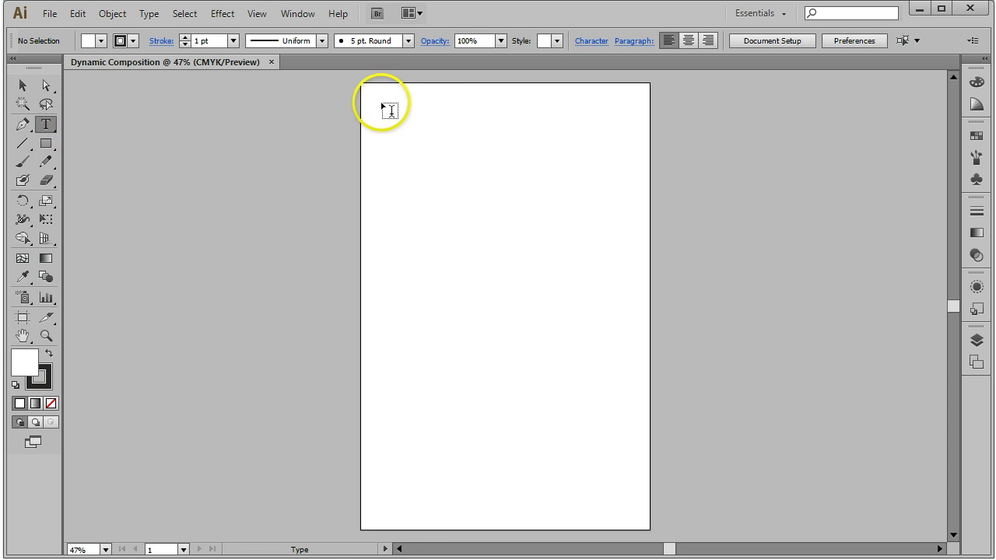
pyautogui.moveTo(380, 103); pyautogui.dragTo(631, 204)
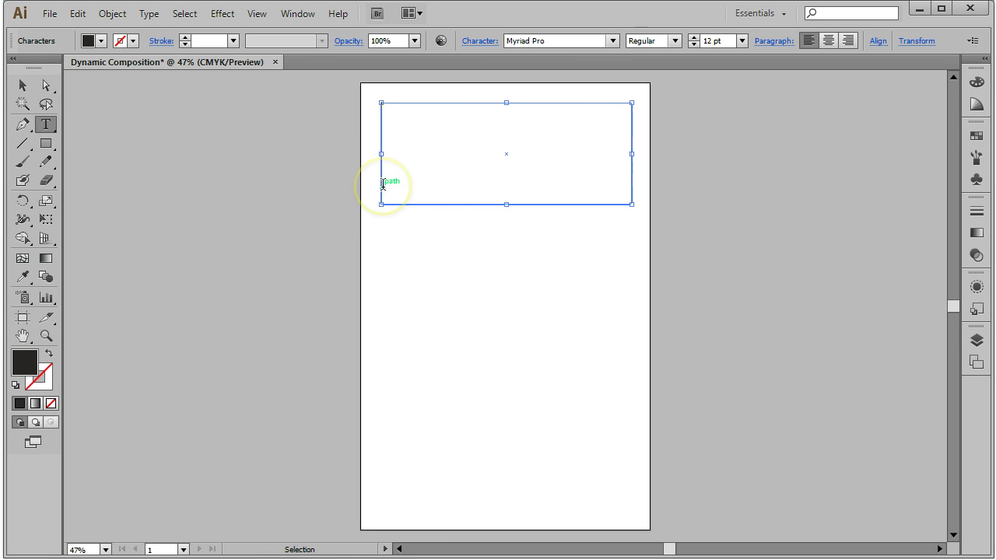
pyautogui.write('Digital Foundations: Chapter 1, Exercise 1 http://wiki.digital-foundations.net/index.php?title=Chapter_1_CS6  Underwater Series II by Annett E. Bank http://www.annett-bank.co.uk/')
pyautogui.moveTo(440, 134); pyautogui.dragTo(316, 76)
# Step: Make the credits text 60 pt and lengthen the frame so all lines show
pyautogui.click(742, 41)
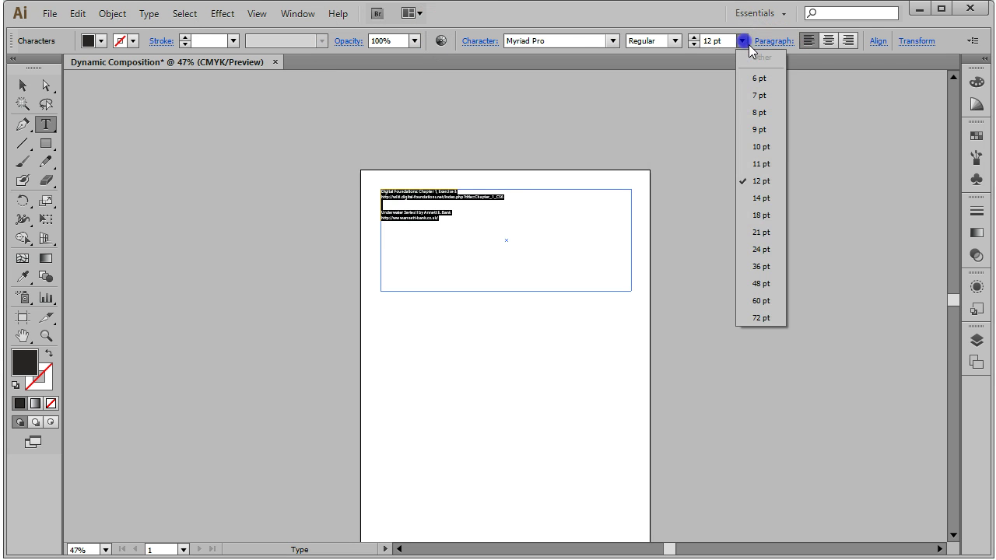
pyautogui.click(757, 301)
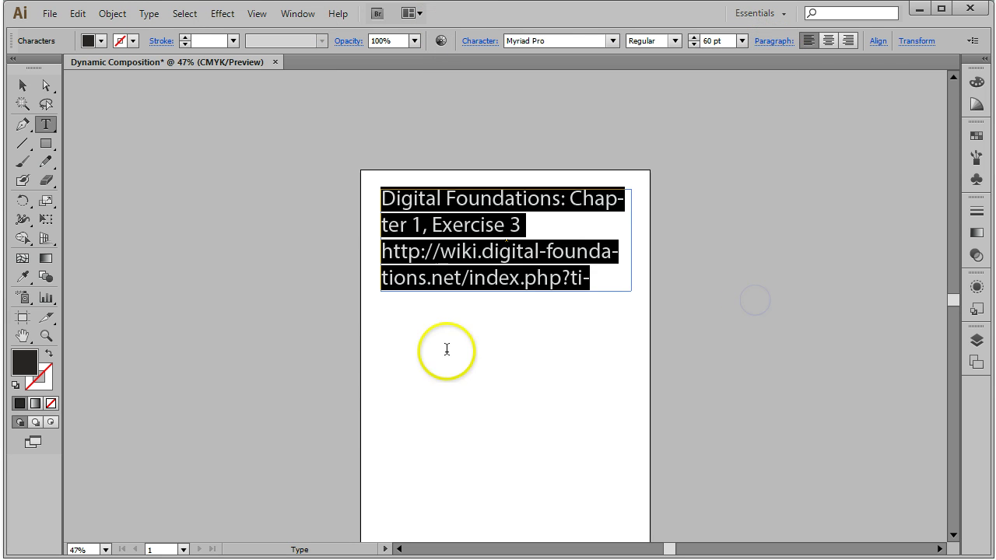
pyautogui.click(22, 85)
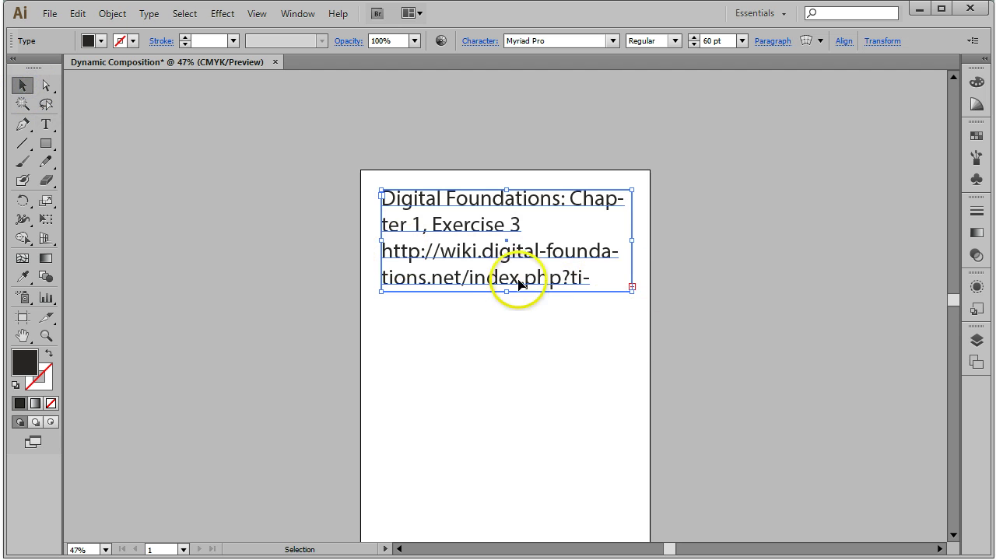
pyautogui.moveTo(507, 291); pyautogui.dragTo(522, 517)
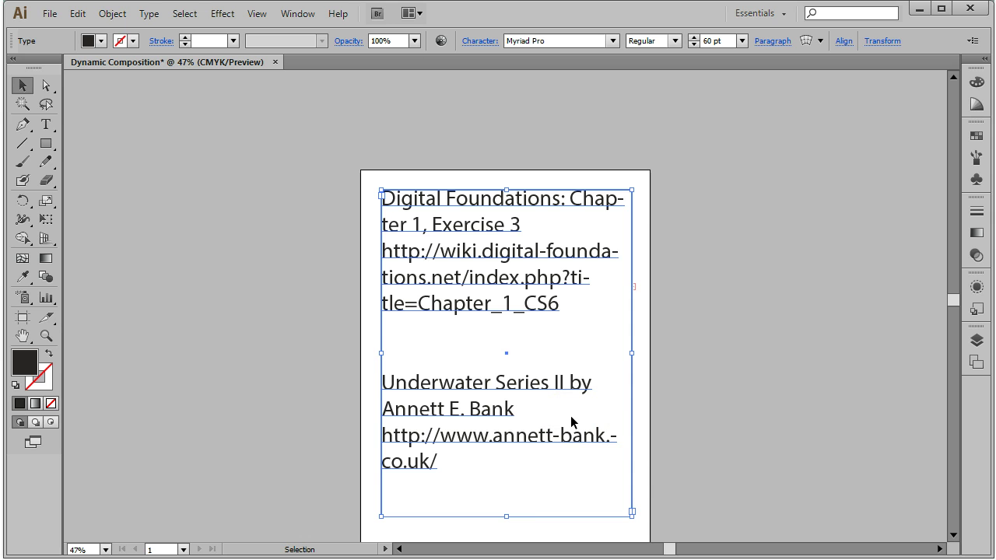
pyautogui.click(568, 495)
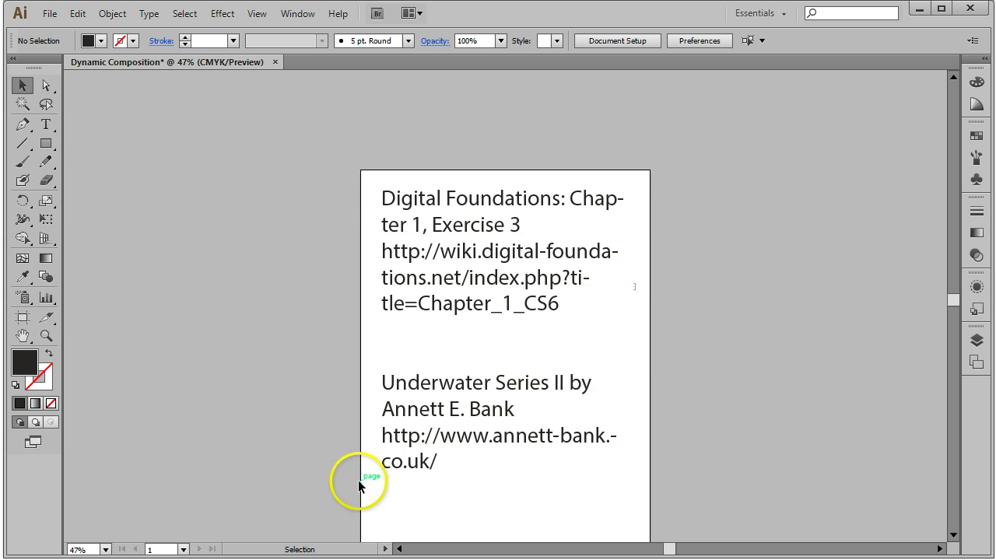
# Step: Drag the credits frame's right edge past the artboard so each line runs longer
pyautogui.click(46, 126)
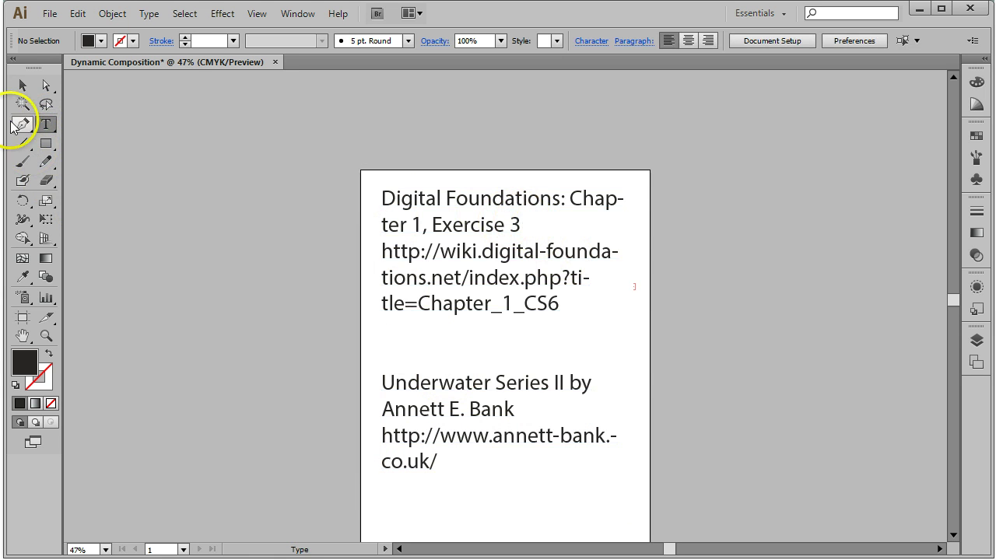
pyautogui.click(22, 85)
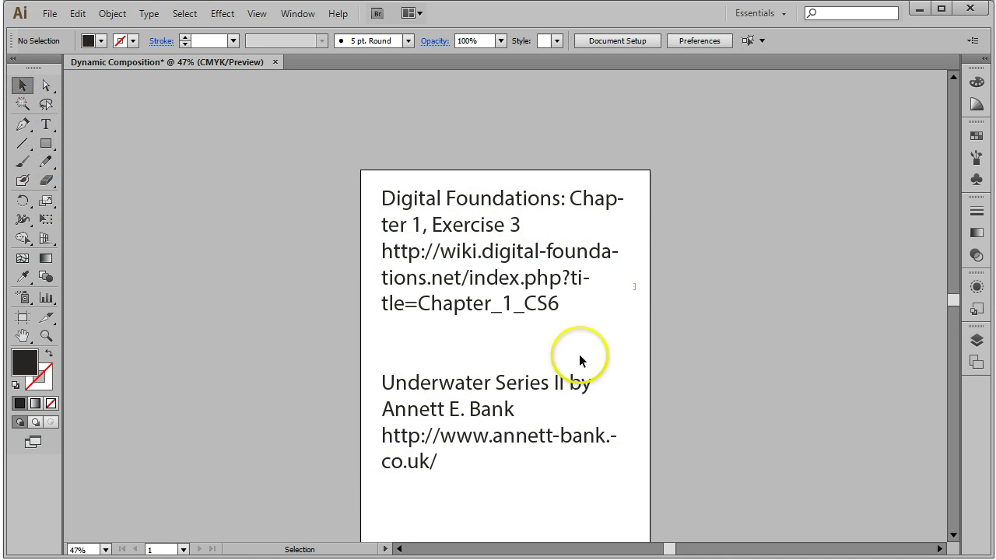
pyautogui.click(489, 251)
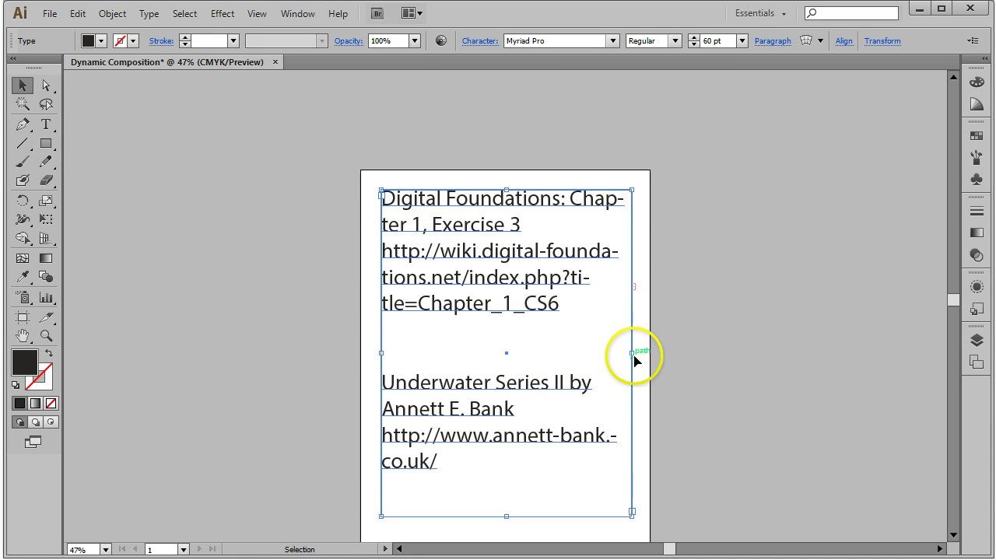
pyautogui.moveTo(634, 354); pyautogui.dragTo(862, 300)
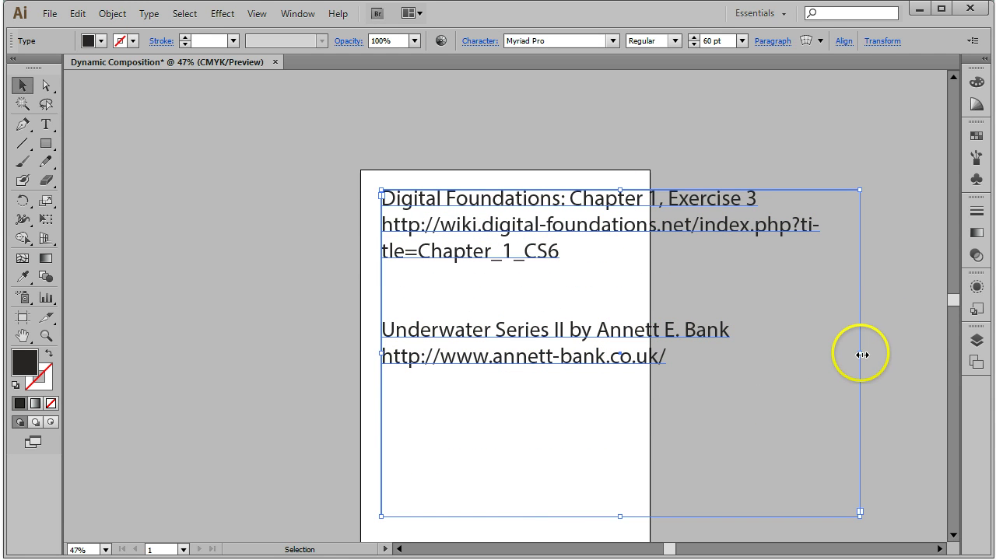
pyautogui.moveTo(860, 351); pyautogui.dragTo(890, 316)
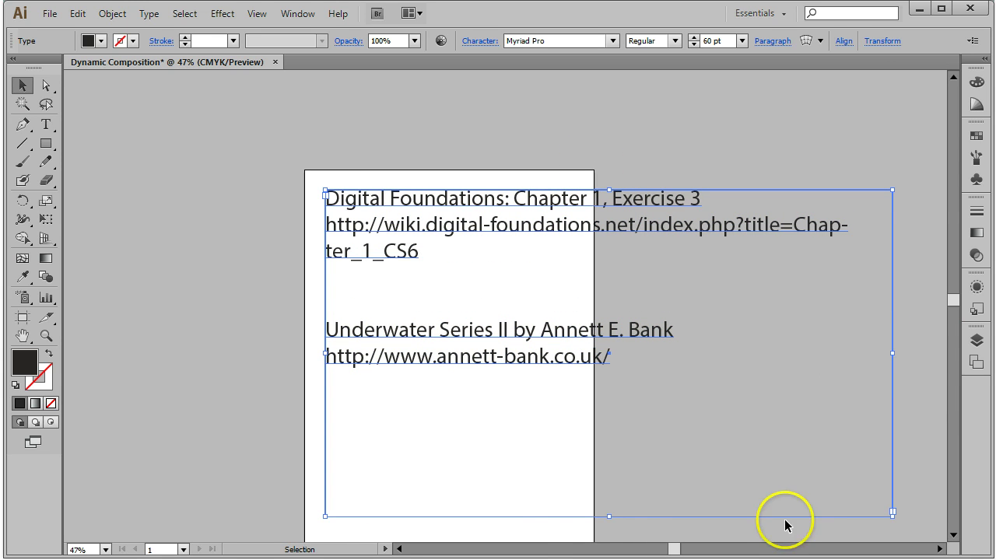
pyautogui.moveTo(894, 355); pyautogui.dragTo(874, 352)
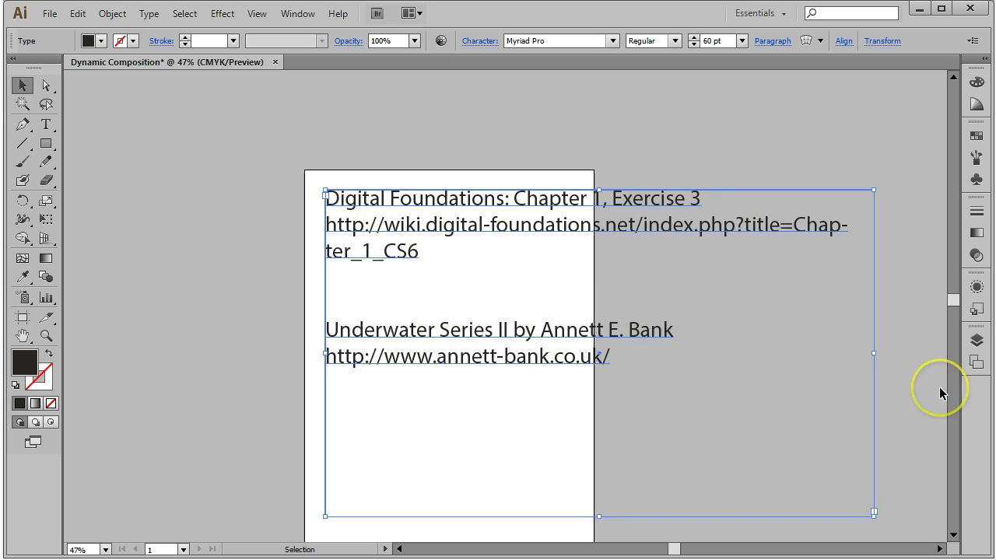
# Step: Delete the credits text frame and bring up the Place dialog
pyautogui.press('Delete')
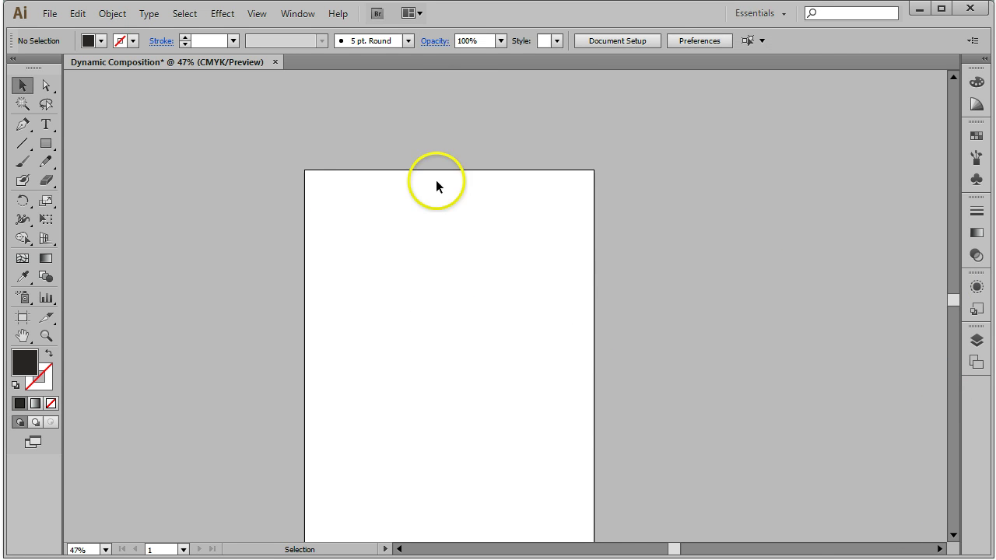
pyautogui.scroll(-5, 466, 258)
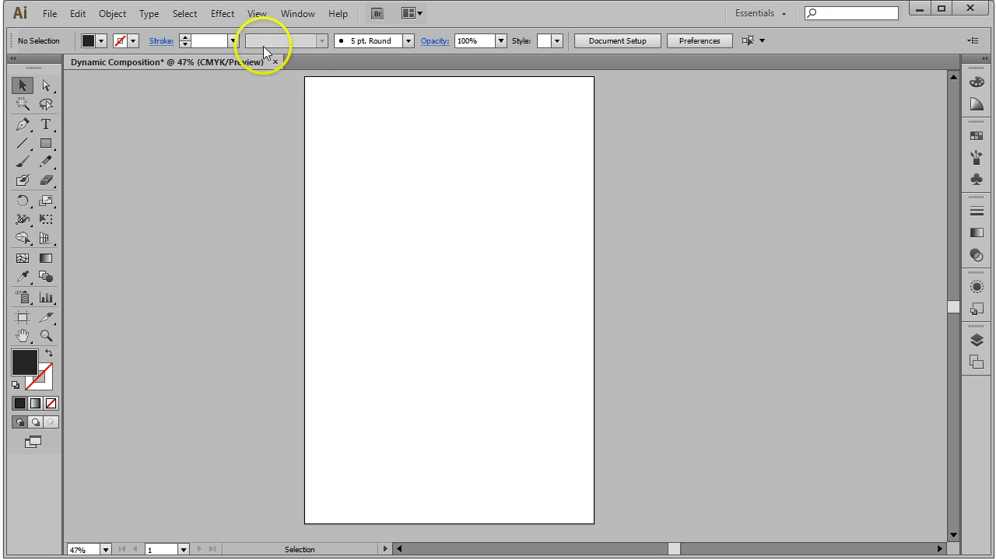
pyautogui.click(43, 14)
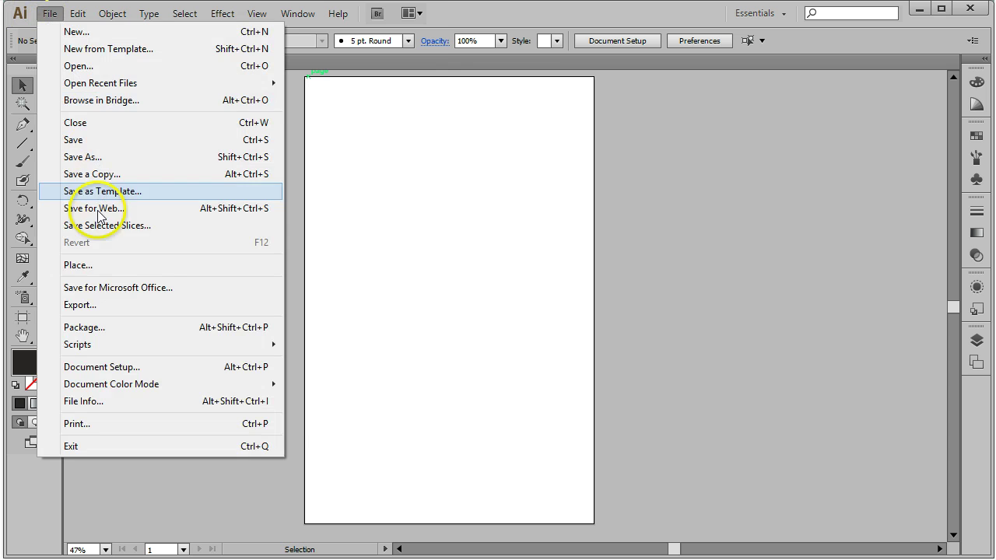
pyautogui.click(81, 265)
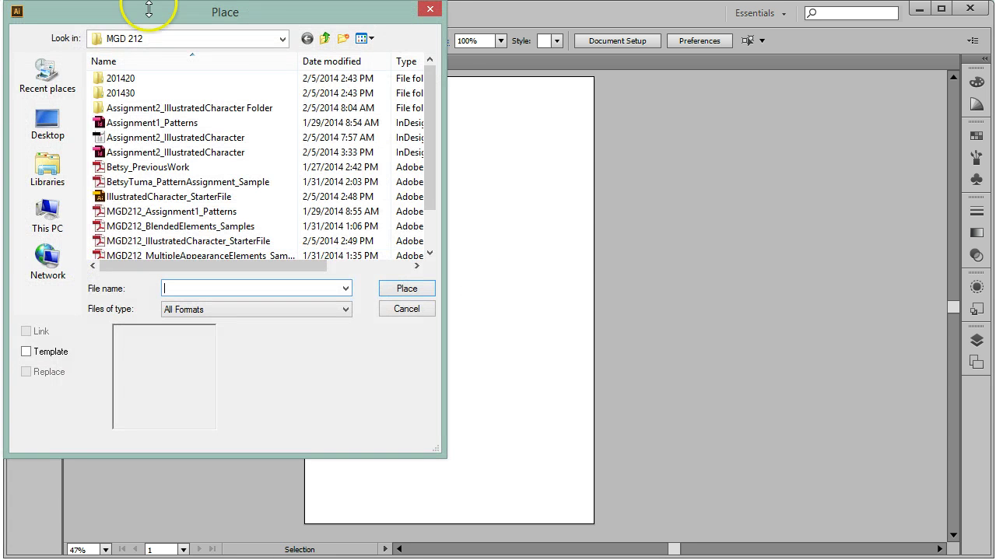
pyautogui.moveTo(138, 11); pyautogui.dragTo(389, 108)
pyautogui.click(529, 136)
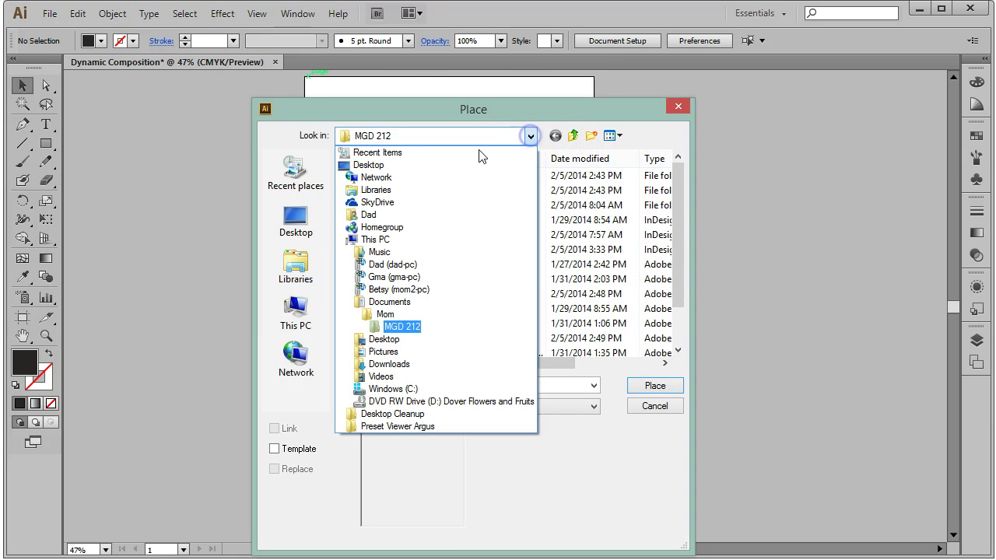
# Step: Place Underwater series I linked from MGD 103 > 201430 > shapes composition, then remove it
pyautogui.click(393, 309)
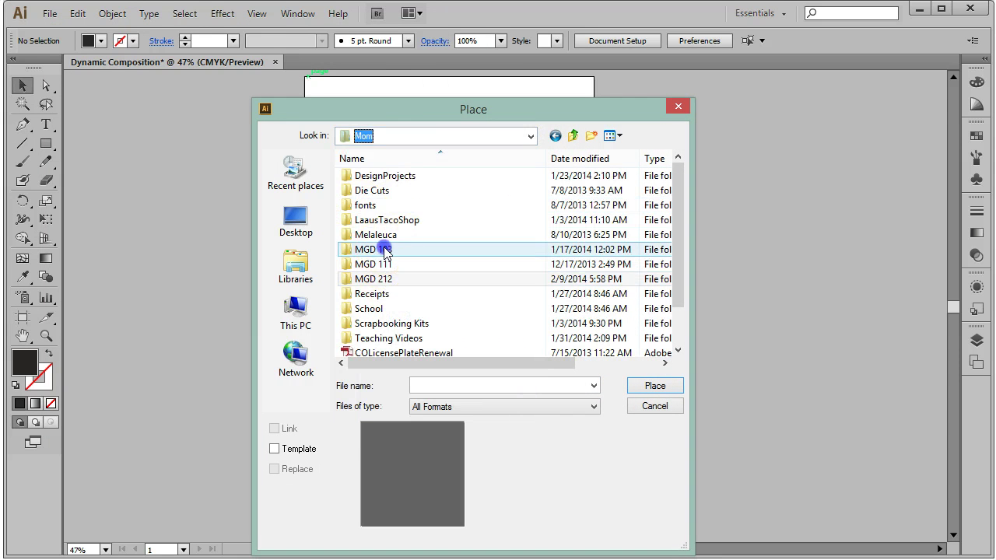
pyautogui.doubleClick(374, 249)
pyautogui.click(374, 194)
pyautogui.doubleClick(374, 204)
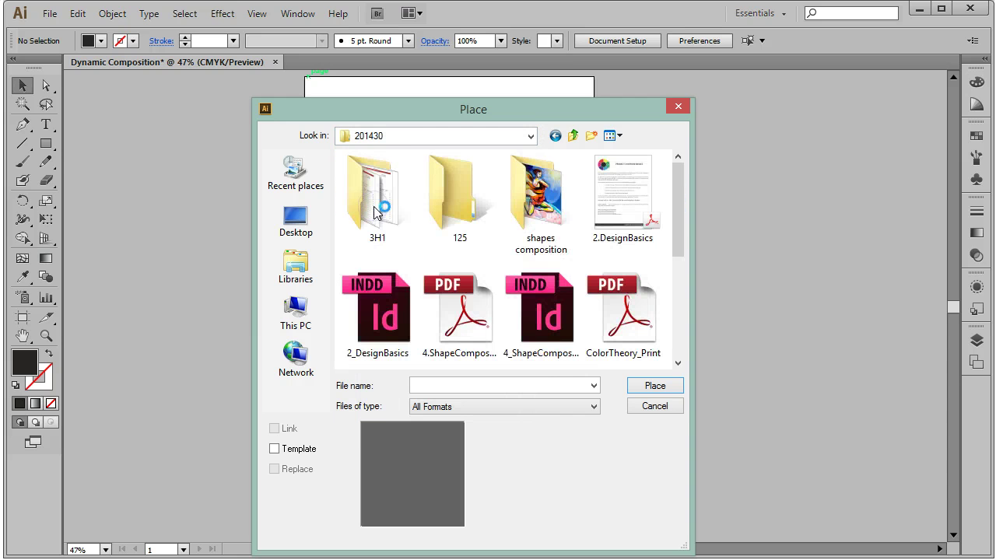
pyautogui.doubleClick(532, 193)
pyautogui.click(361, 173)
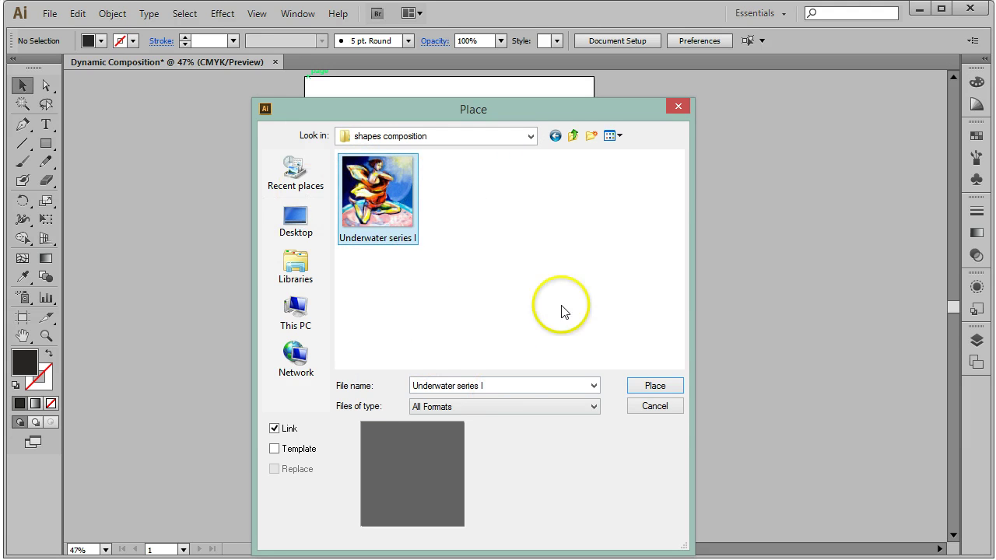
pyautogui.click(666, 389)
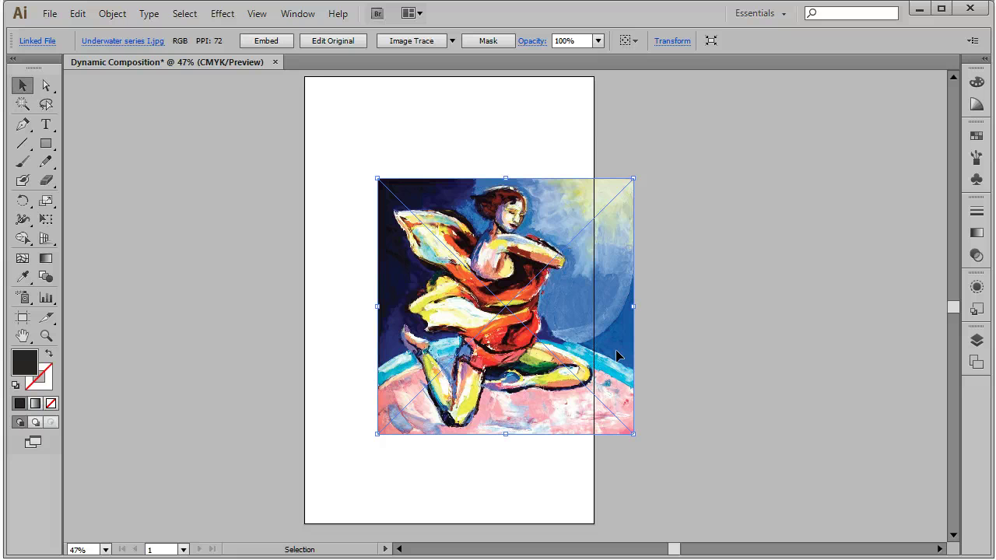
pyautogui.press('Delete')
pyautogui.click(338, 110)
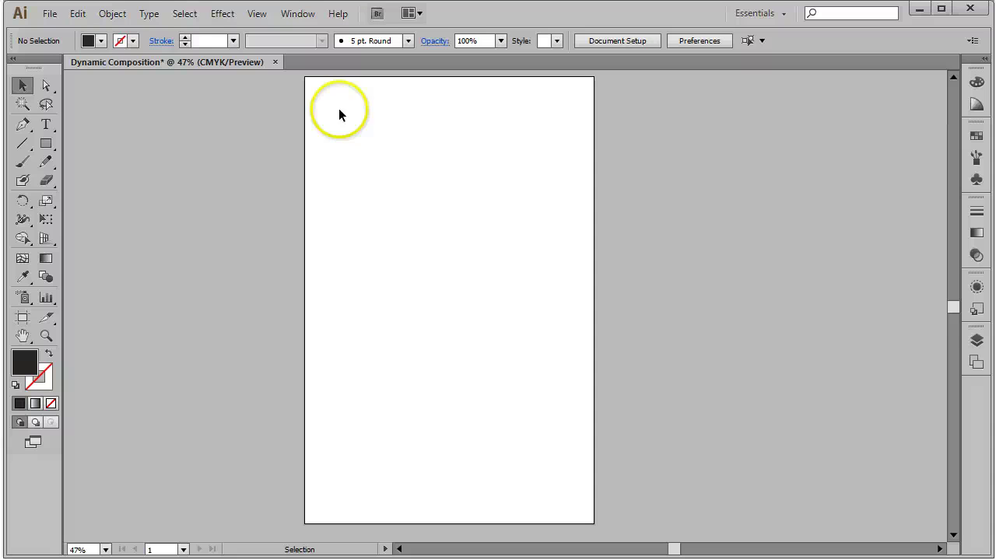
# Step: Place Underwater series I embedded, with Link unchecked and Template enabled
pyautogui.click(49, 13)
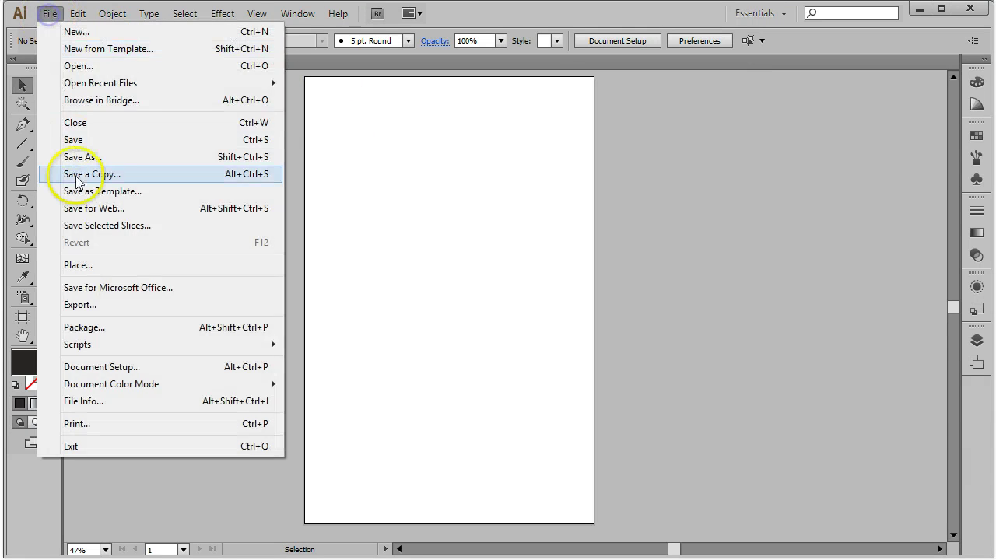
pyautogui.click(77, 266)
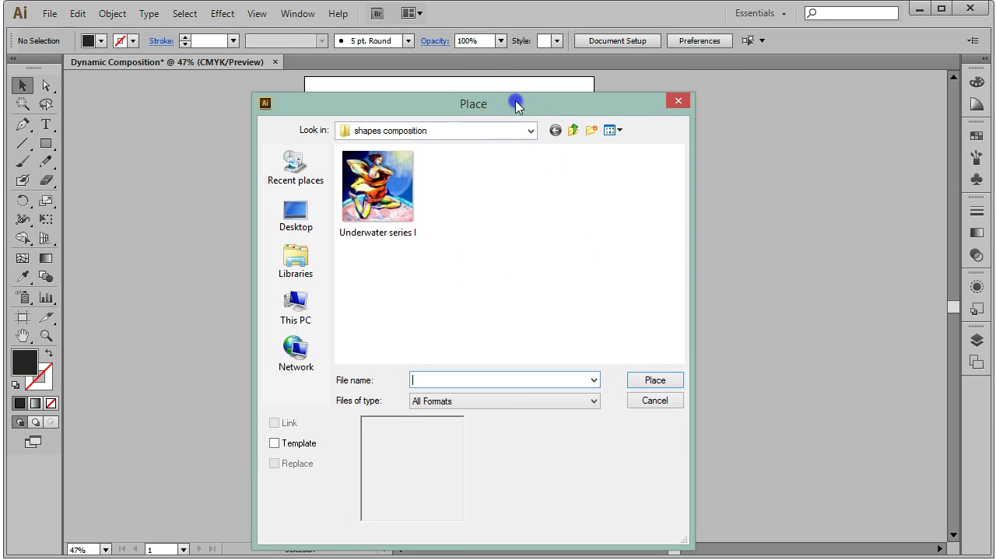
pyautogui.moveTo(516, 107); pyautogui.dragTo(523, 66)
pyautogui.click(397, 155)
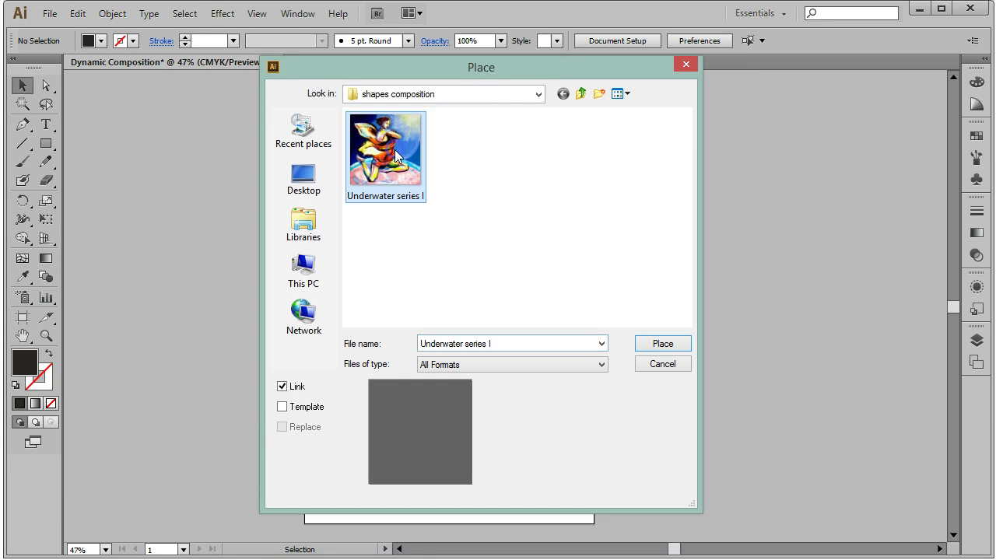
pyautogui.click(283, 388)
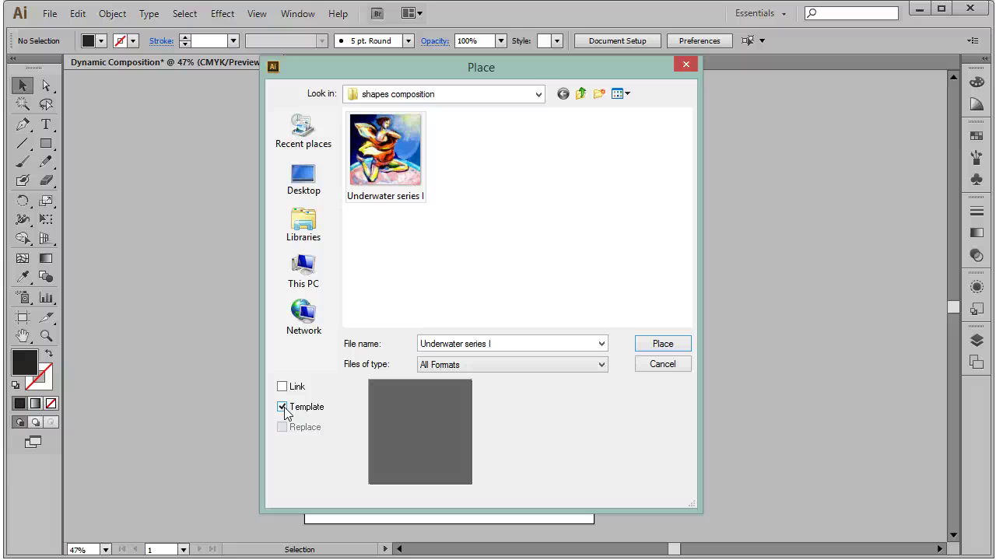
pyautogui.click(660, 343)
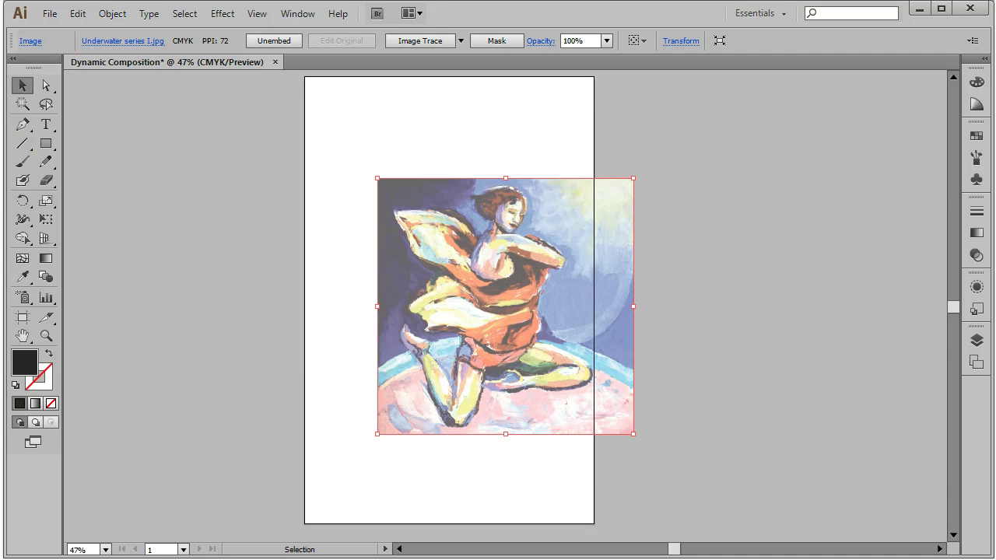
# Step: Unlock the Template layer in the Layers panel and drag the painting up and left
pyautogui.click(976, 340)
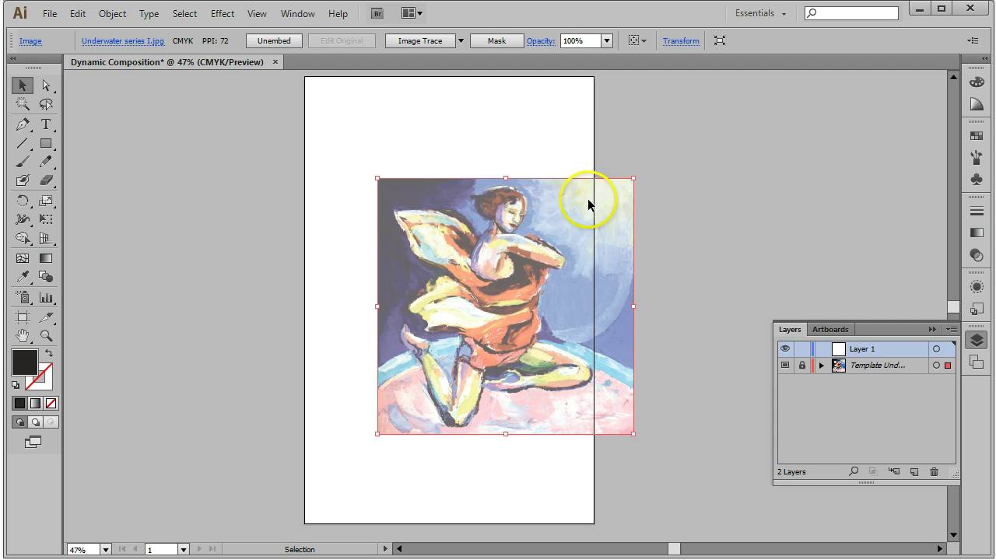
pyautogui.moveTo(482, 259); pyautogui.dragTo(376, 174)
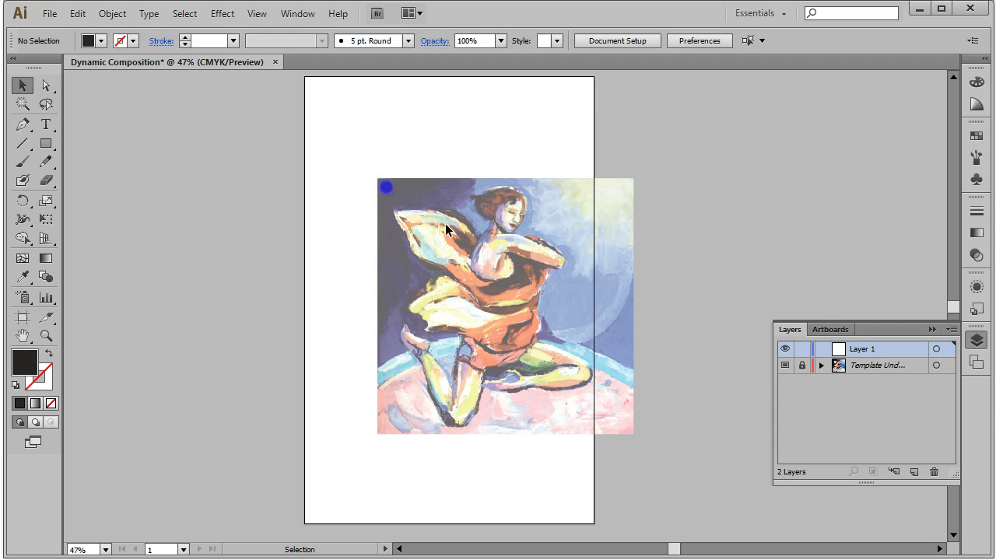
pyautogui.click(803, 365)
pyautogui.moveTo(518, 251); pyautogui.dragTo(439, 181)
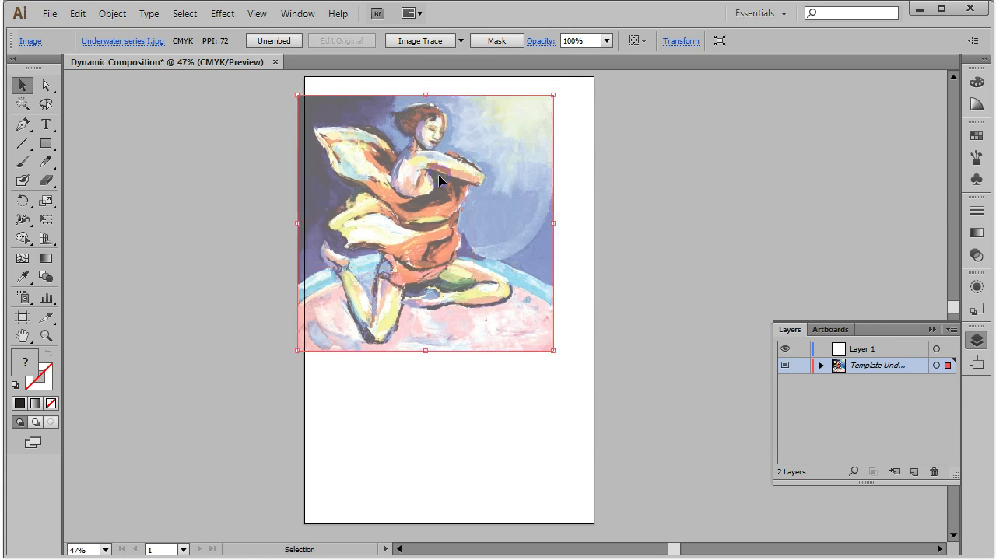
# Step: Scale the painting proportionally to about 14 × 14 in and shift it slightly left
pyautogui.click(551, 351)
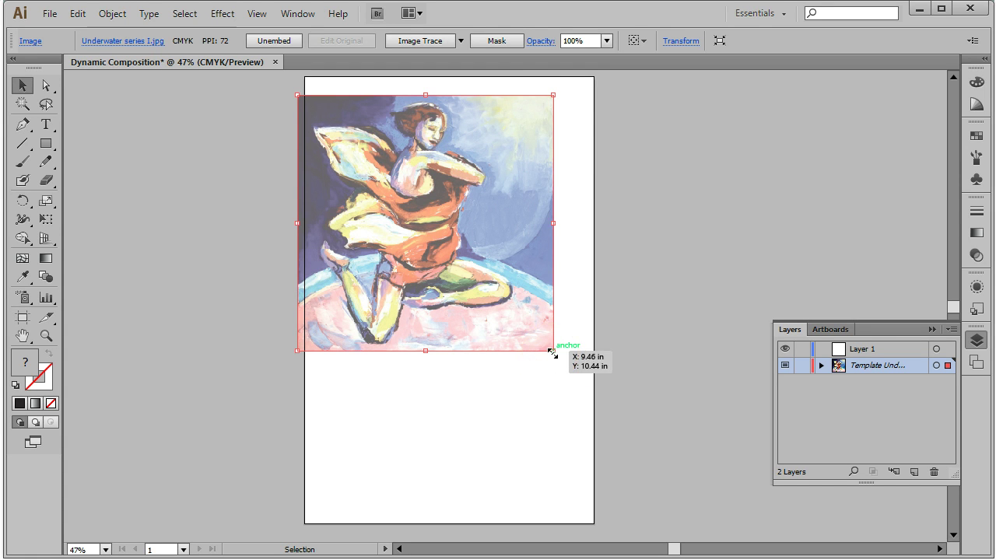
pyautogui.moveTo(552, 352); pyautogui.dragTo(544, 333)
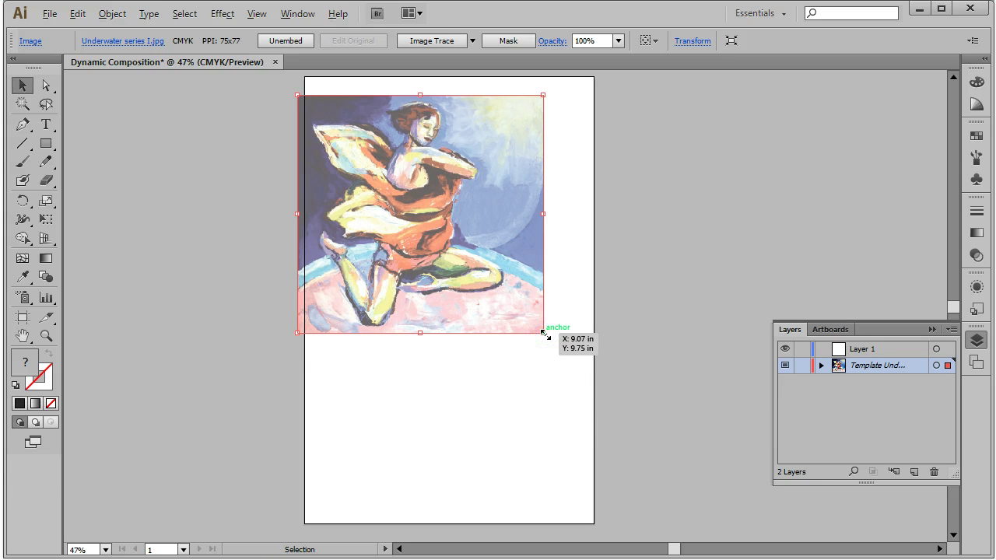
pyautogui.hotkey('ctrl', 'z')
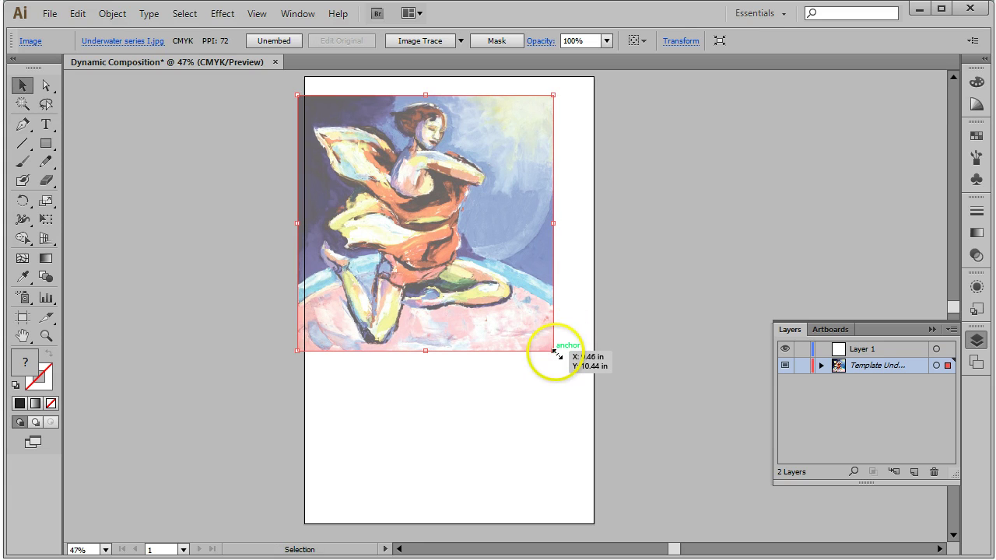
pyautogui.press('shift')
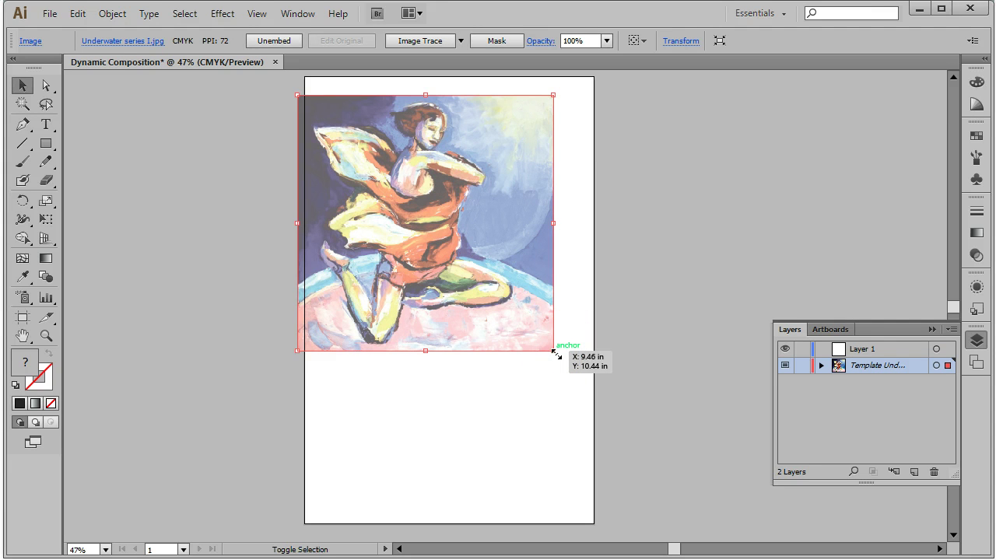
pyautogui.moveTo(554, 352); pyautogui.dragTo(706, 465)
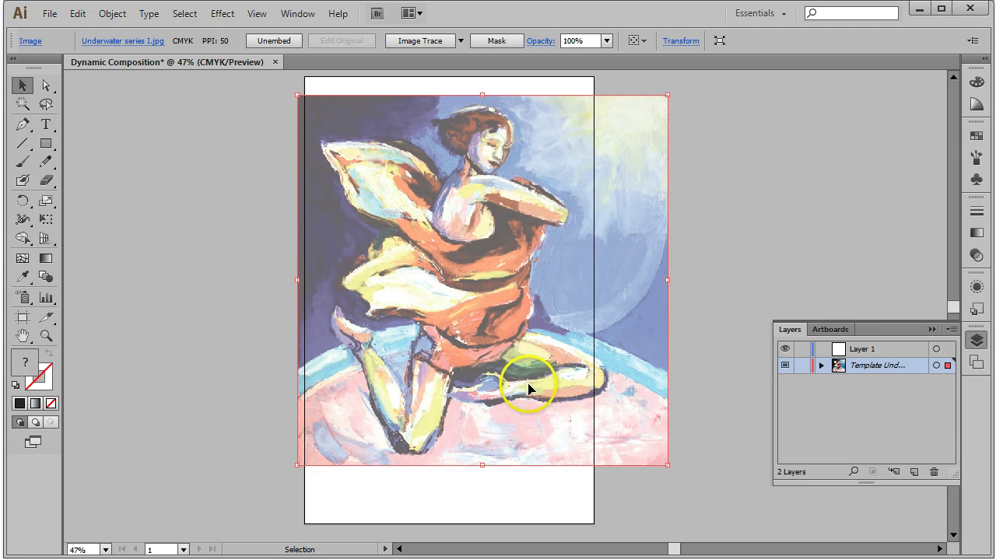
pyautogui.moveTo(527, 389)
pyautogui.mouseDown()
pyautogui.moveTo(509, 382)
pyautogui.moveTo(517, 384)
pyautogui.mouseUp()
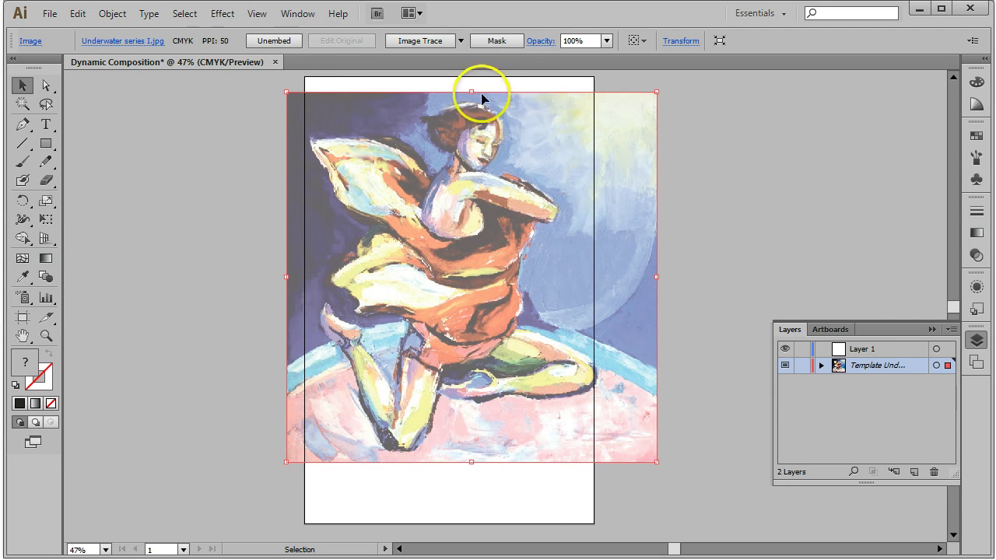
pyautogui.moveTo(614, 238); pyautogui.dragTo(609, 239)
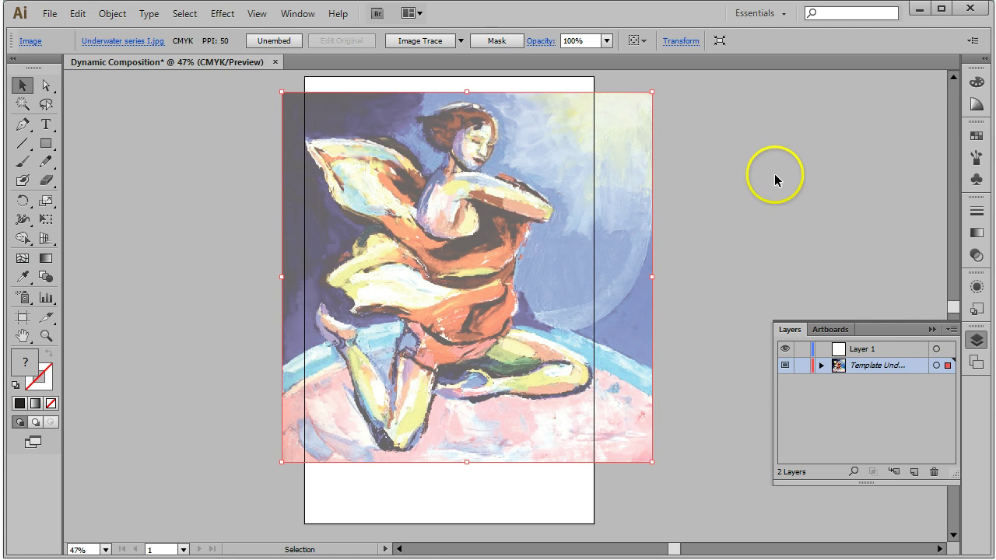
# Step: Lock the template layer again
pyautogui.click(800, 365)
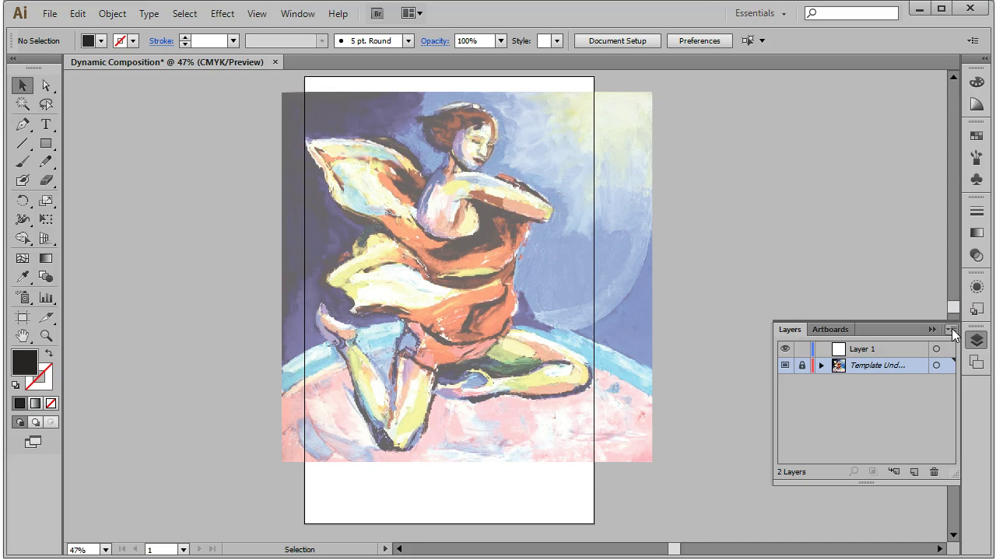
pyautogui.click(952, 328)
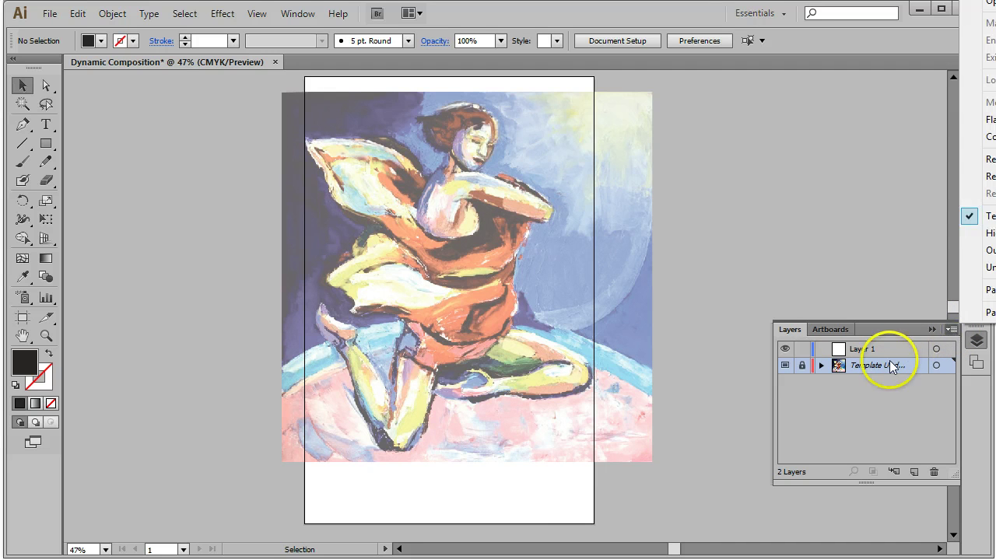
pyautogui.click(972, 340)
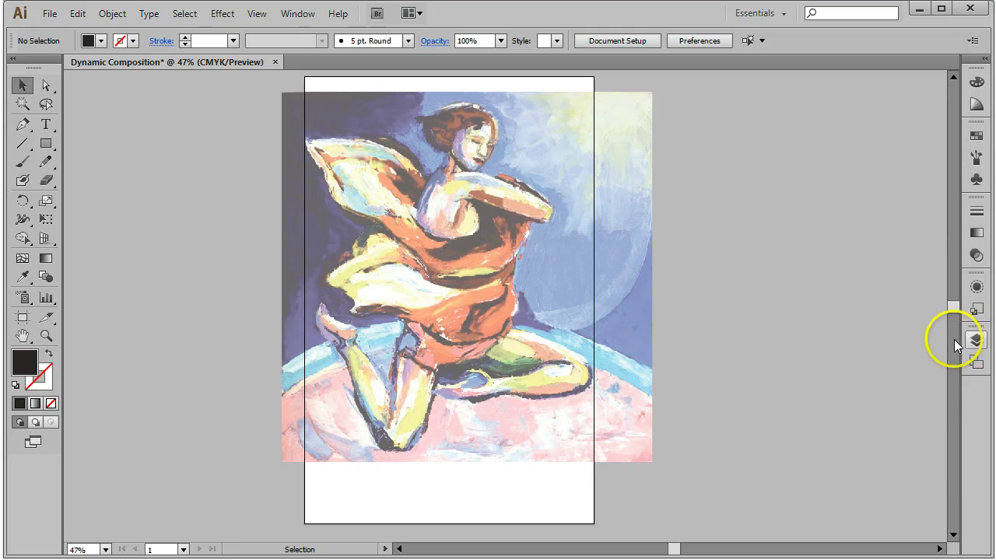
# Step: Float the Layers panel at the top-left of the screen and open its panel menu
pyautogui.moveTo(791, 331); pyautogui.dragTo(212, 240)
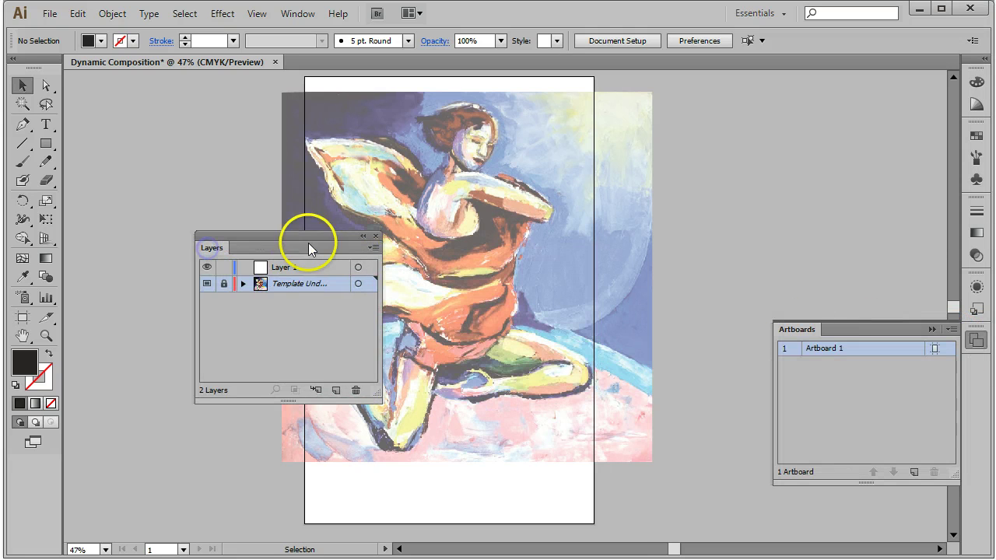
pyautogui.click(374, 249)
pyautogui.click(300, 183)
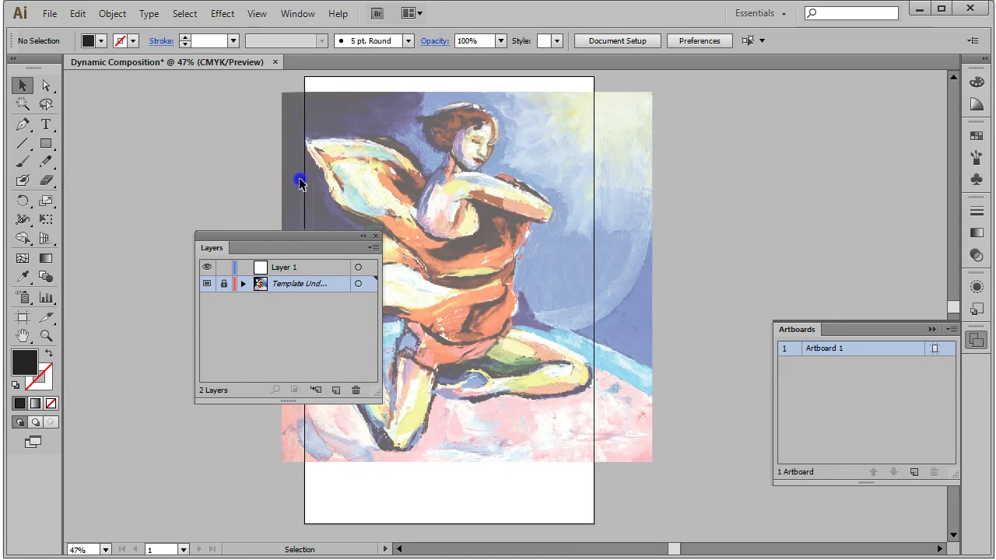
pyautogui.moveTo(294, 237); pyautogui.dragTo(191, 83)
pyautogui.click(268, 94)
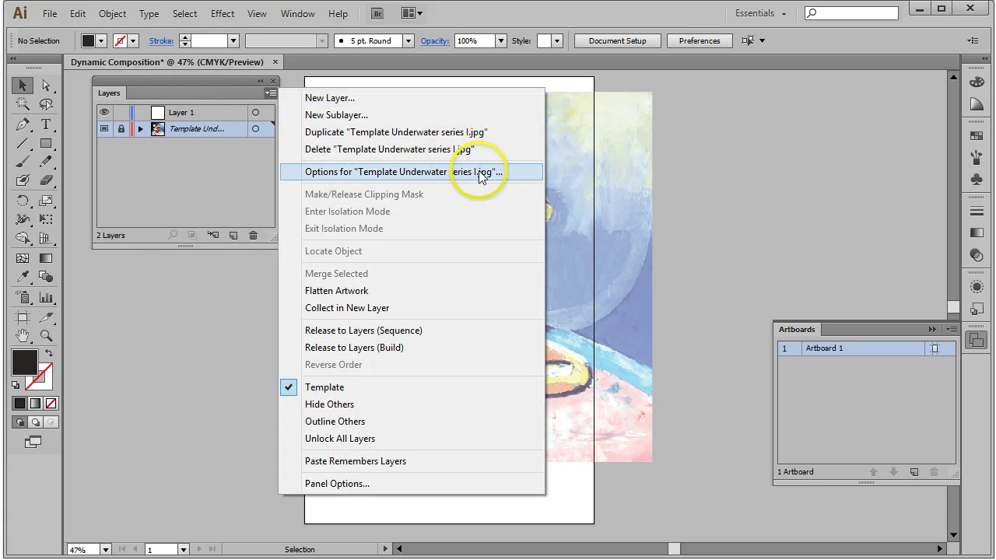
# Step: In the template layer's Layer Options, keep Template checked and select the 50% Dim Images value
pyautogui.click(488, 173)
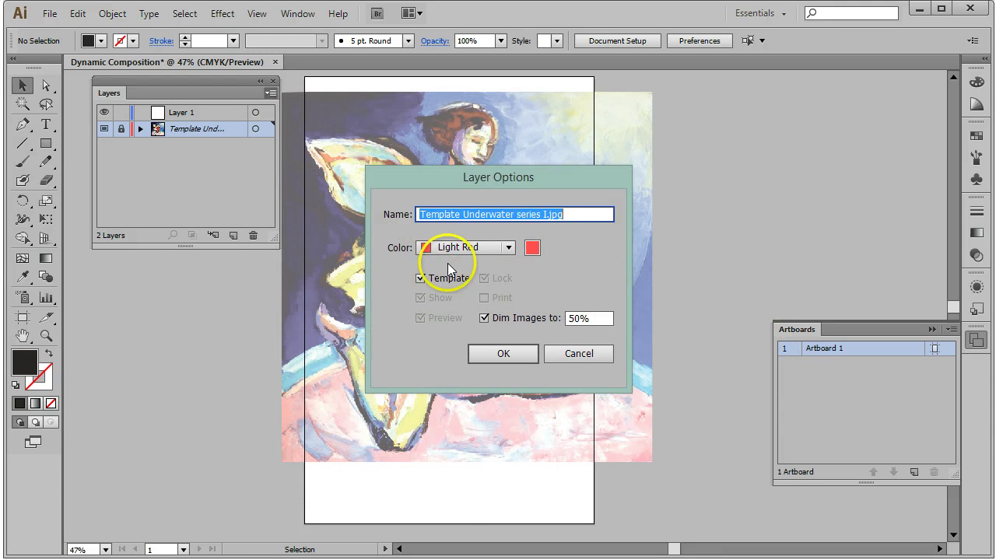
pyautogui.click(420, 279)
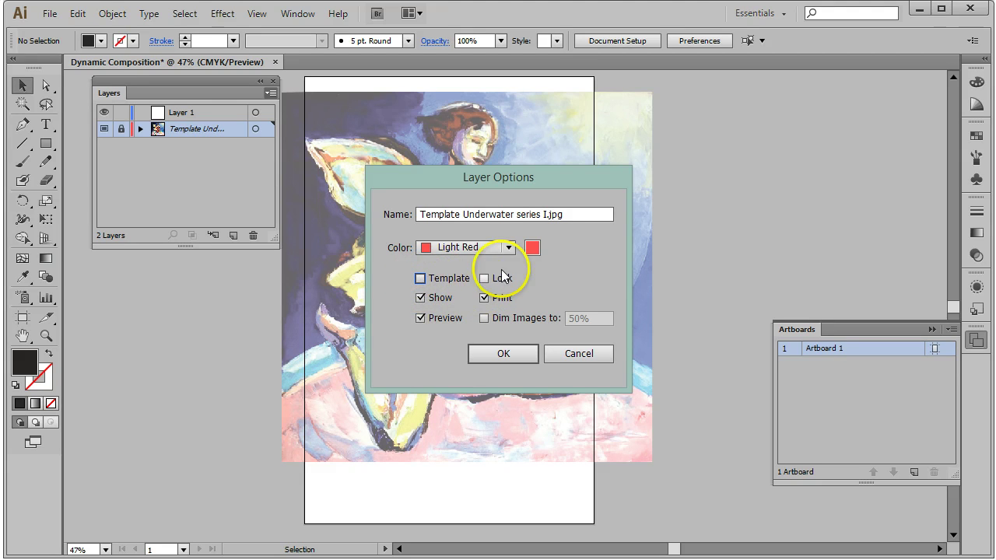
pyautogui.click(420, 279)
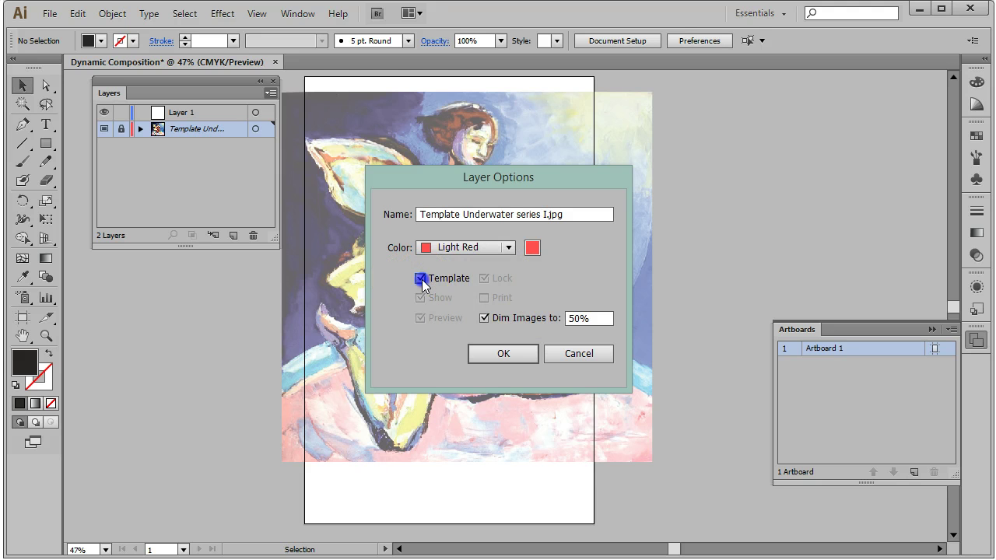
pyautogui.click(420, 279)
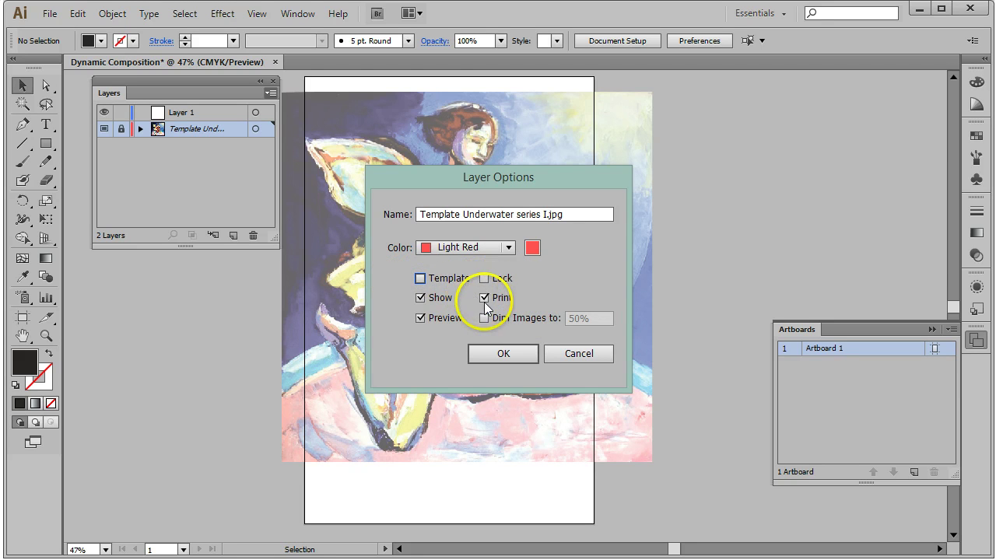
pyautogui.click(420, 280)
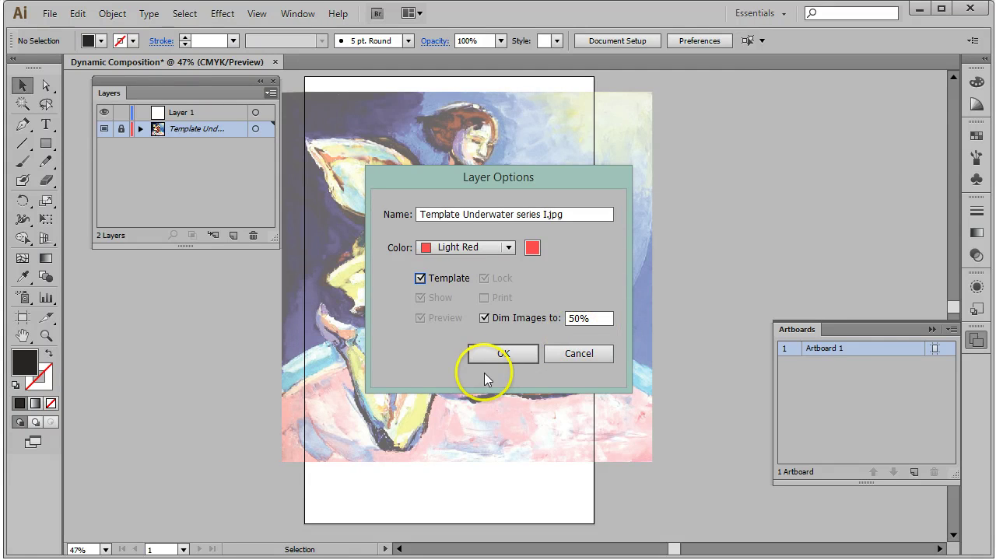
pyautogui.moveTo(577, 314); pyautogui.dragTo(569, 315)
# Step: Enter 30% for Dim Images, confirm, and dock the Layers panel back beside Artboards
pyautogui.write('3')
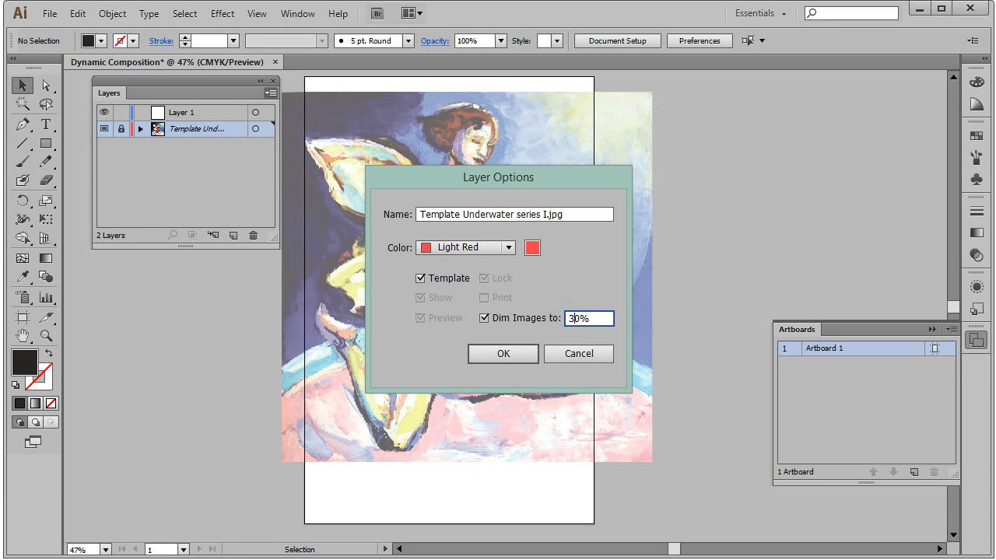
pyautogui.click(488, 351)
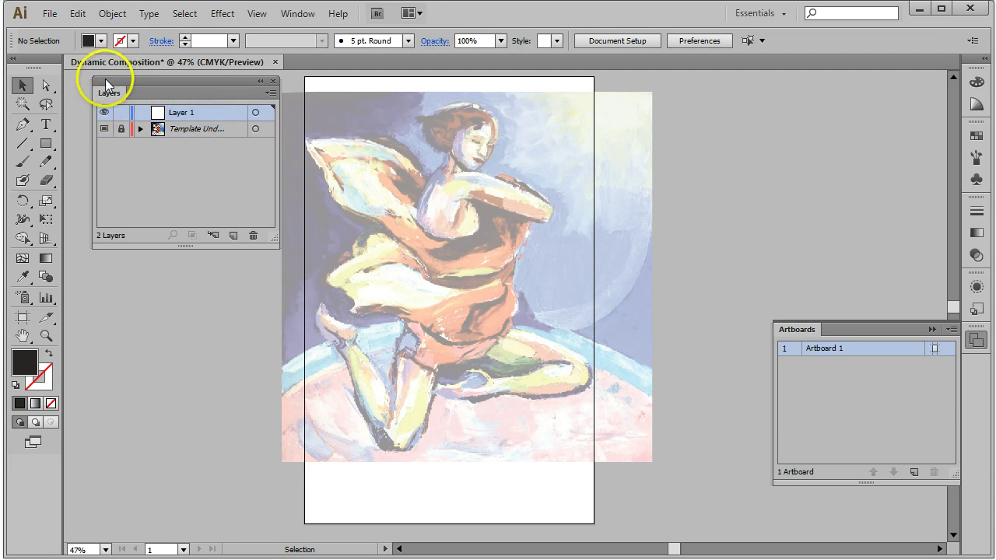
pyautogui.moveTo(105, 94); pyautogui.dragTo(841, 333)
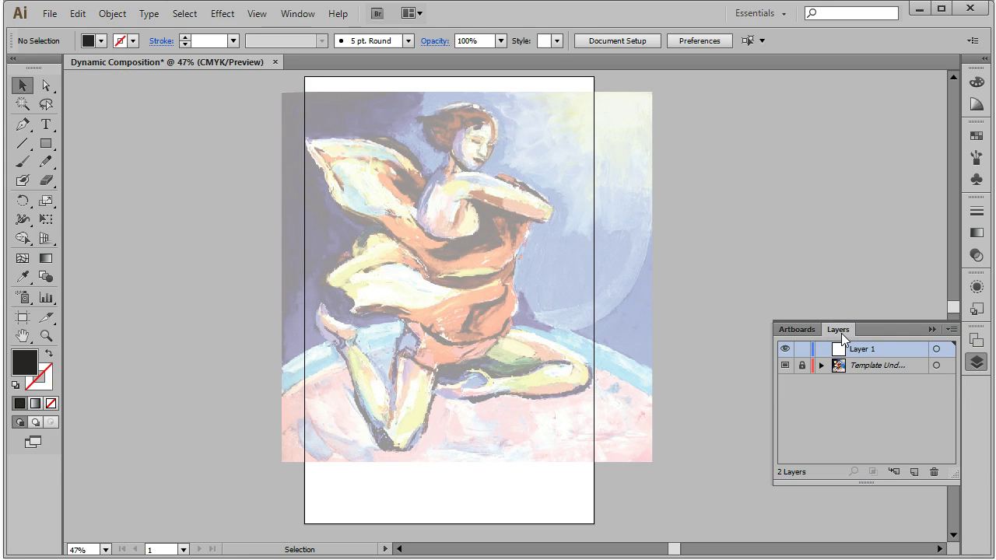